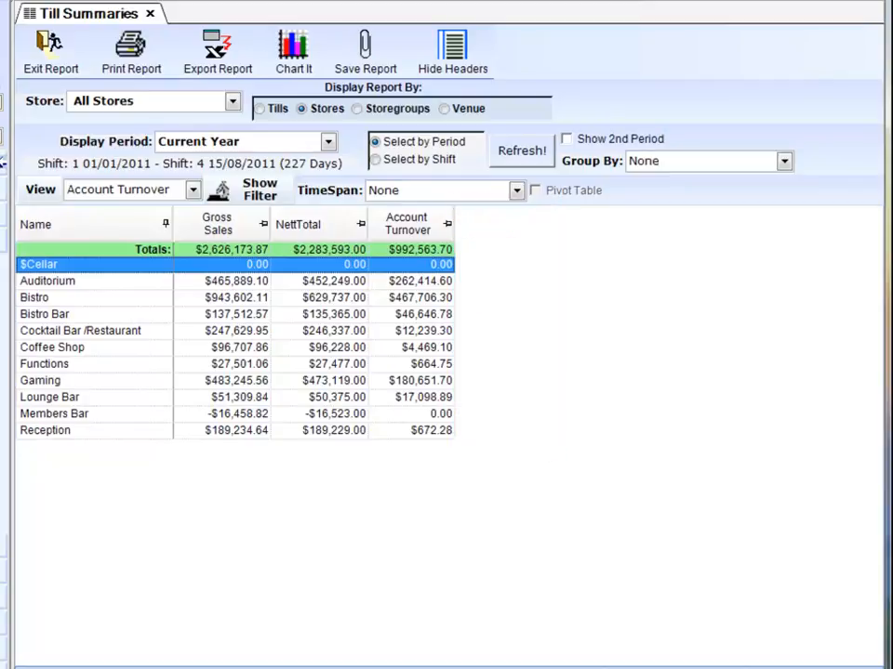
Step: Open the Account Turnover view for editing and look through the columns available for the report
click(40, 188)
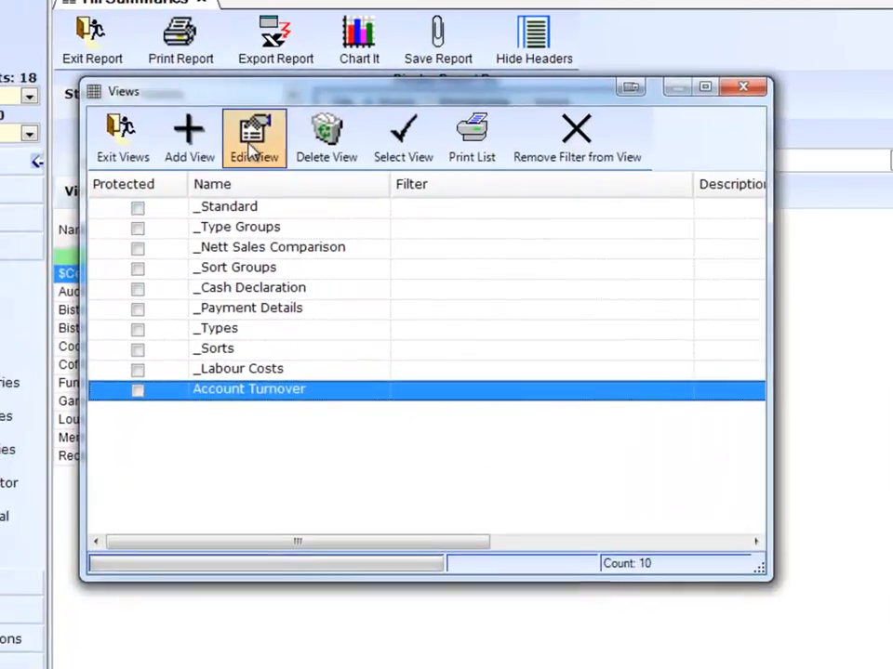
click(250, 154)
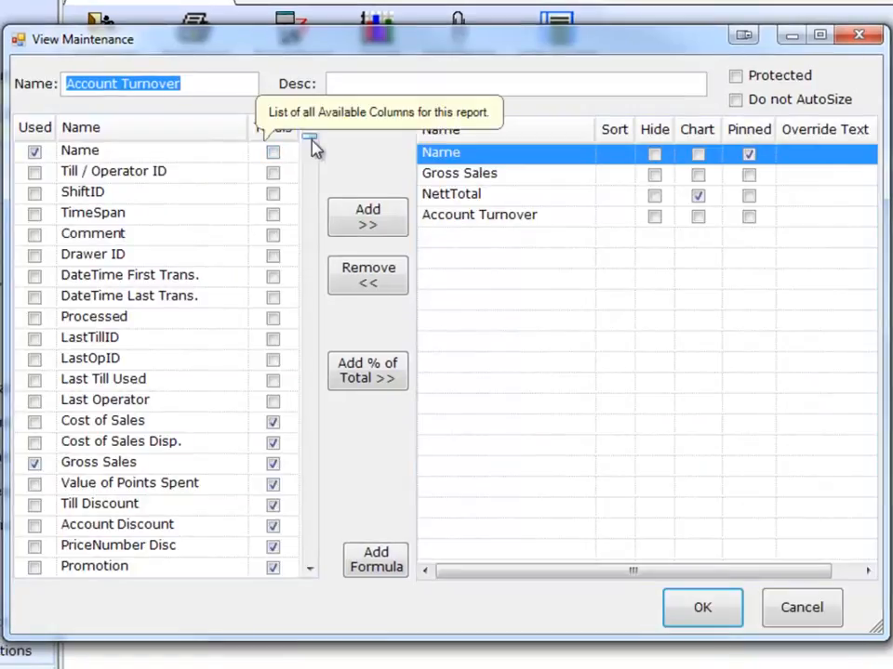
click(315, 264)
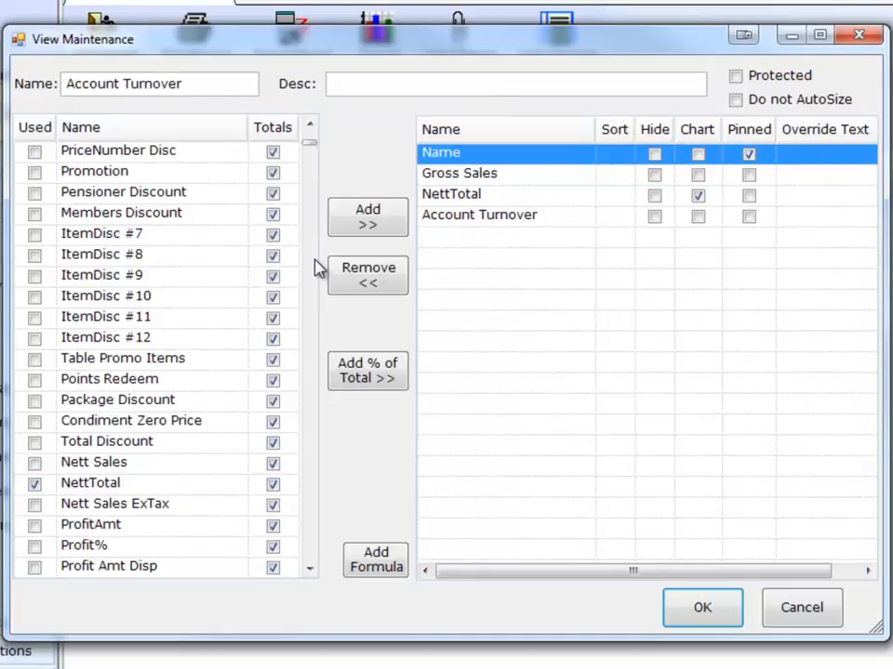
click(315, 264)
click(316, 264)
drag(309, 150, 315, 128)
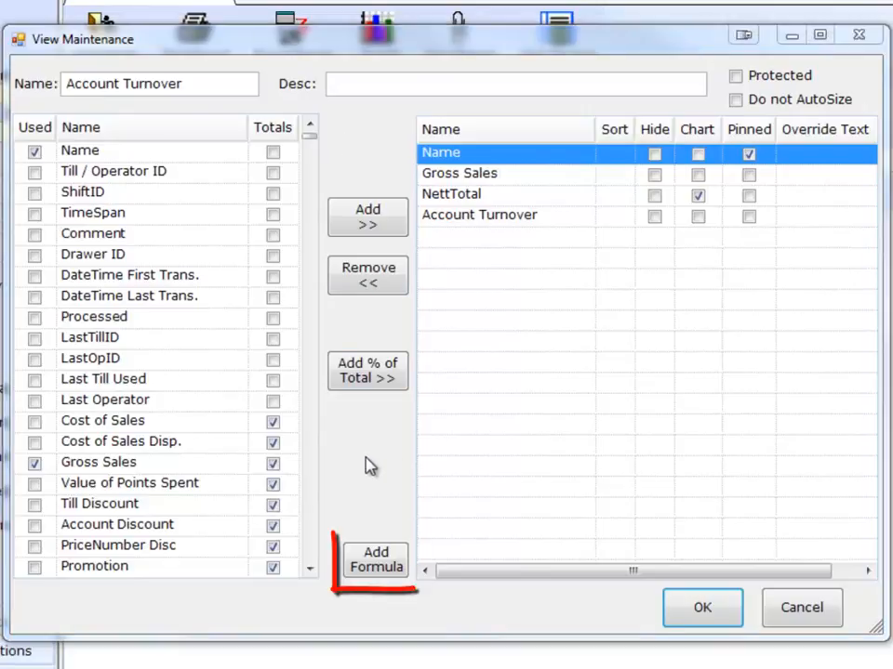
Step: Add a formula column that subtracts os_AccountTurnover from os_NettTotal, and apply the updated Account Turnover view to the report
click(375, 571)
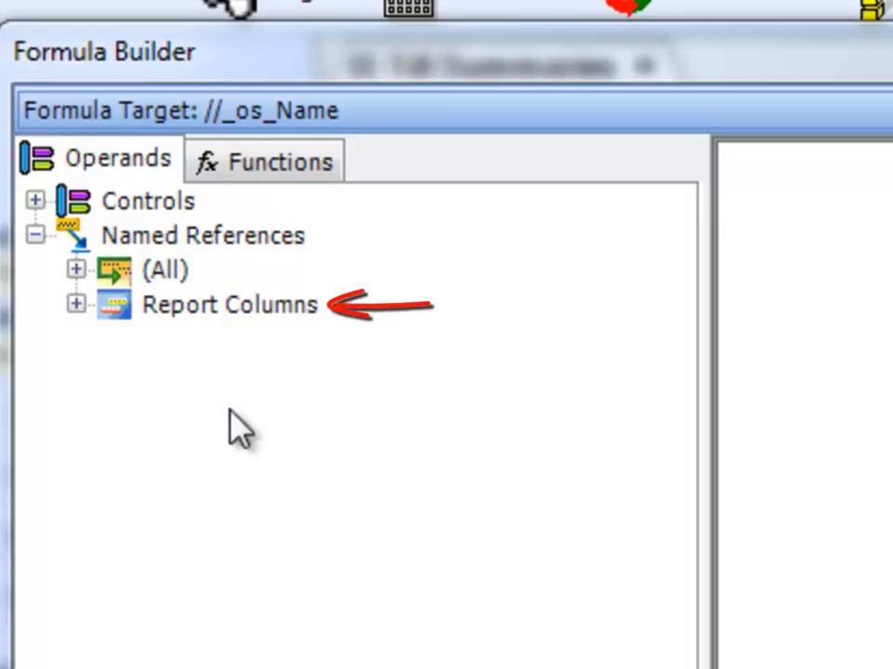
click(76, 304)
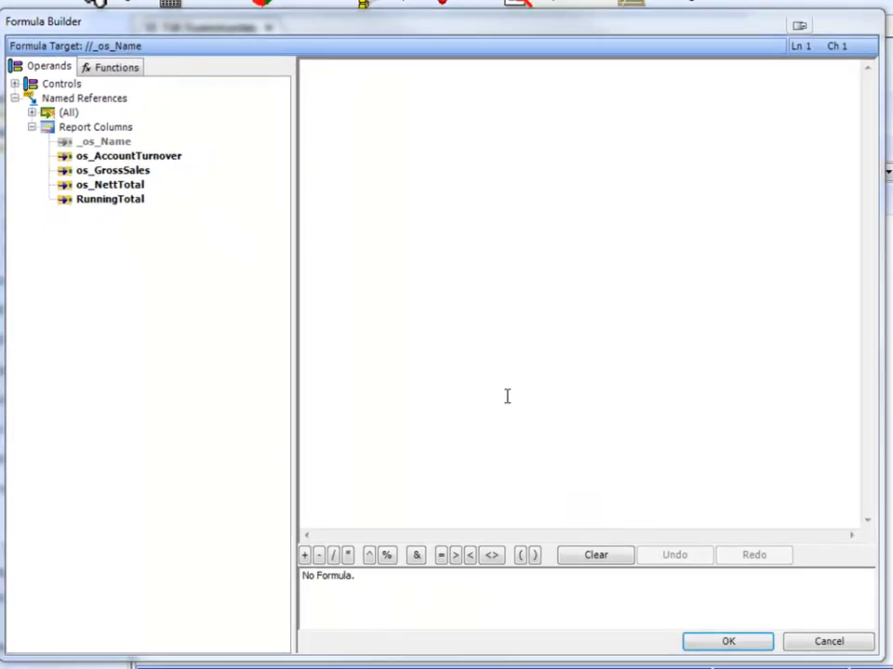
click(111, 185)
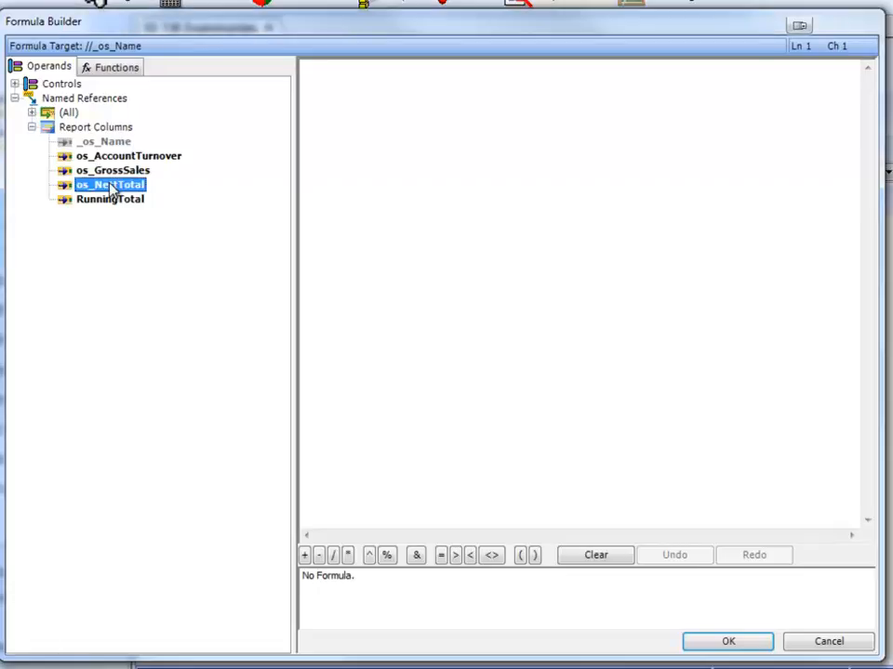
double_click(111, 185)
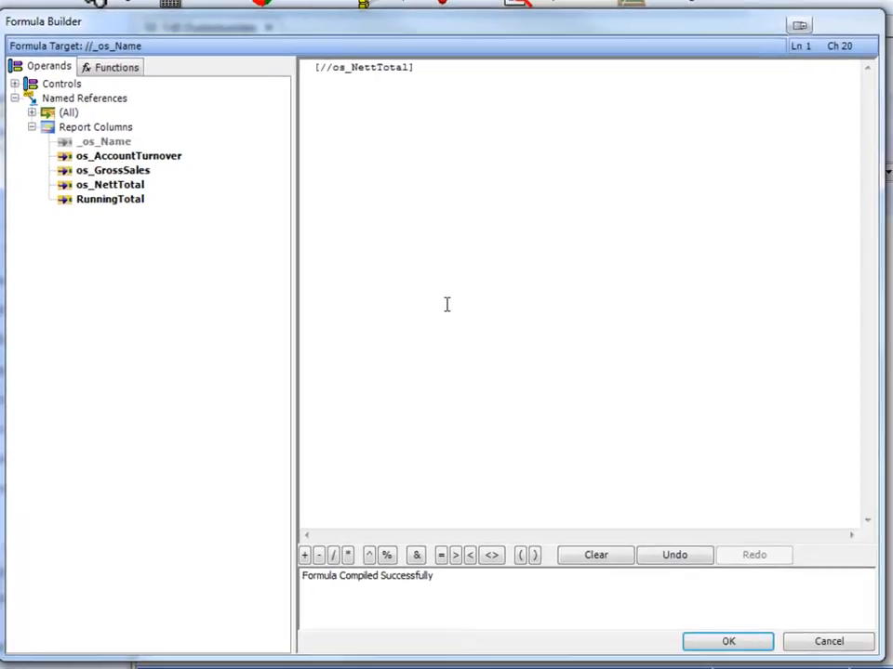
click(318, 556)
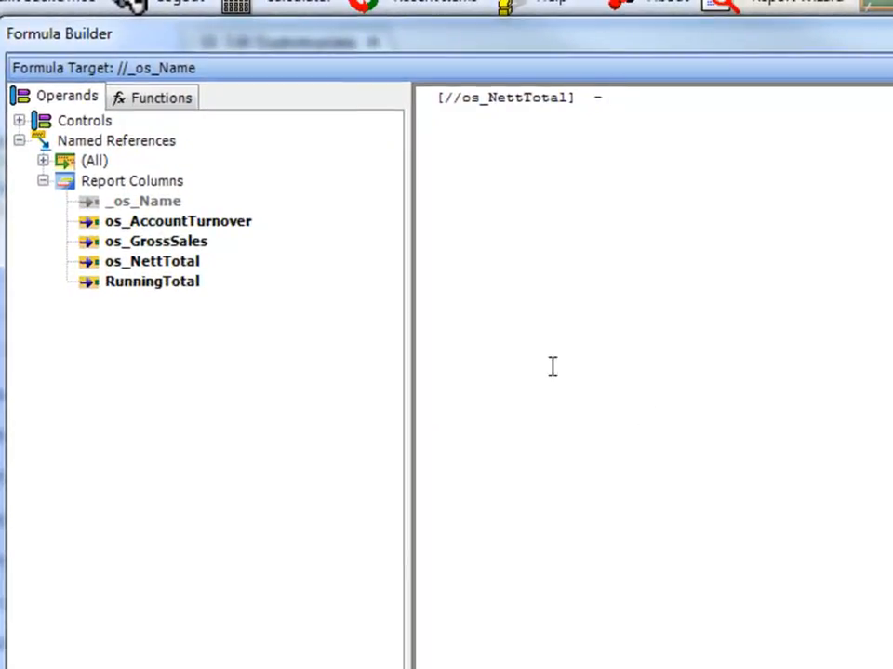
double_click(207, 223)
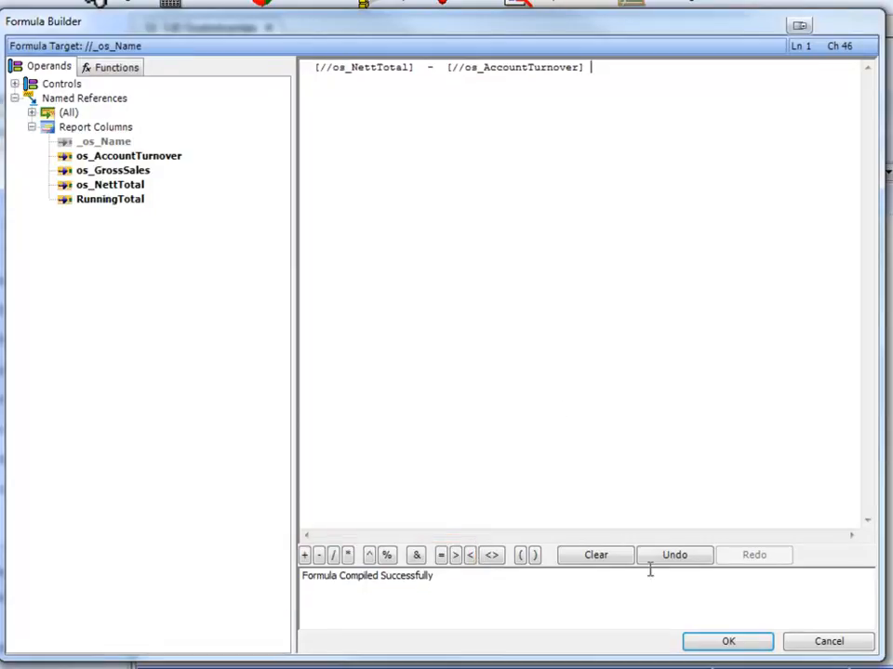
click(722, 645)
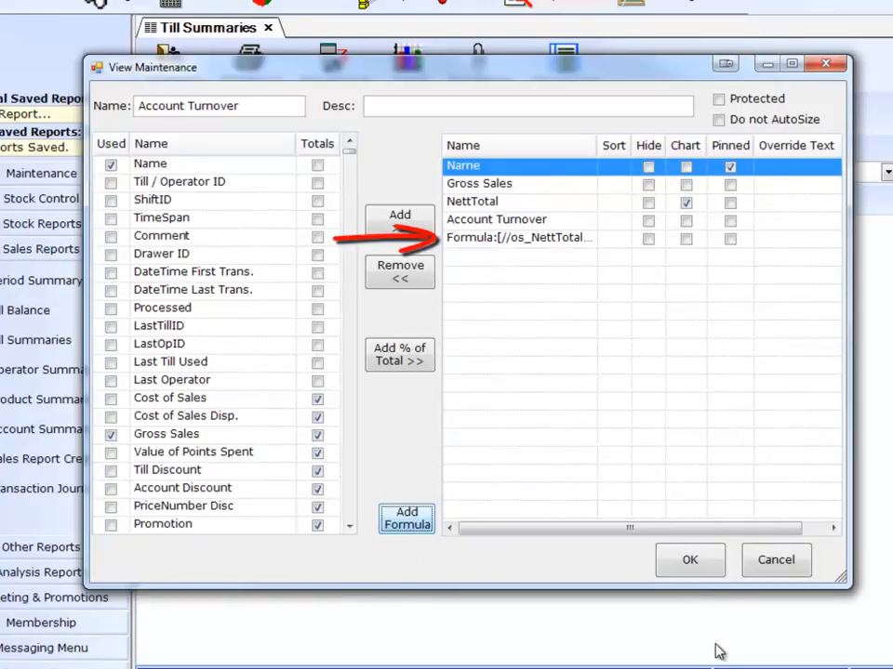
click(689, 560)
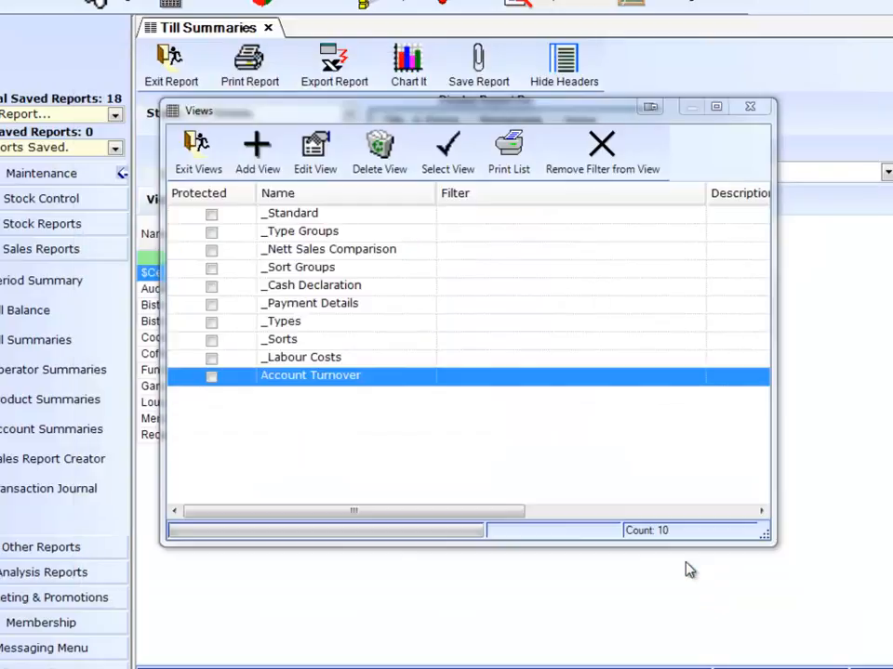
double_click(324, 378)
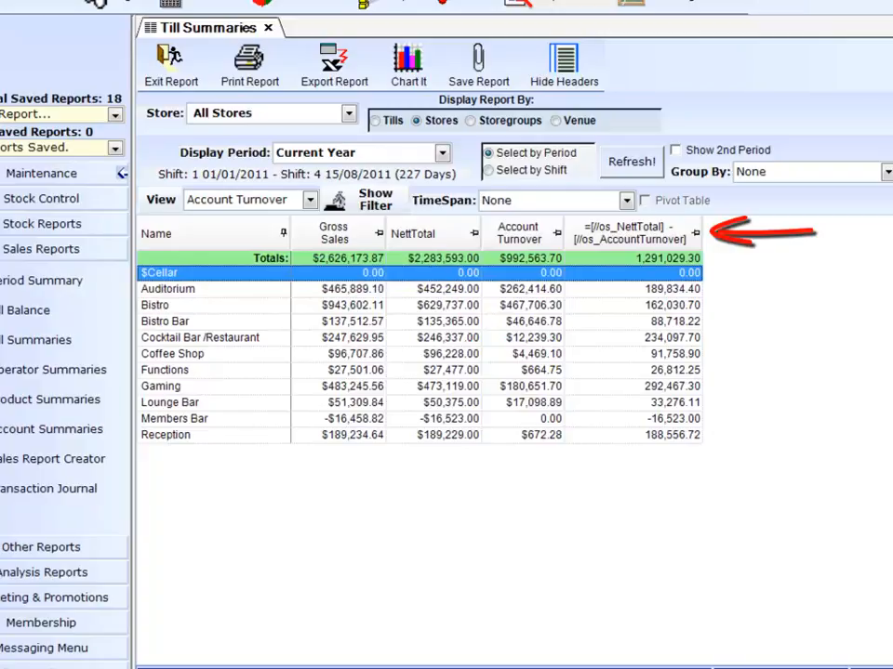
Step: Set the formula column's override text to "Non Account Sales" in the Account Turnover view and reapply the view
click(160, 203)
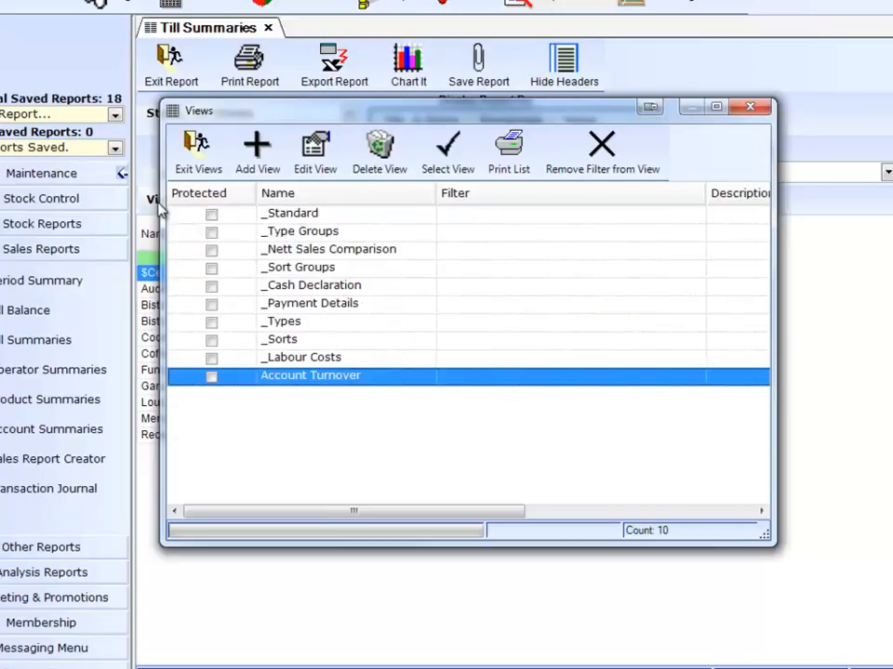
click(316, 152)
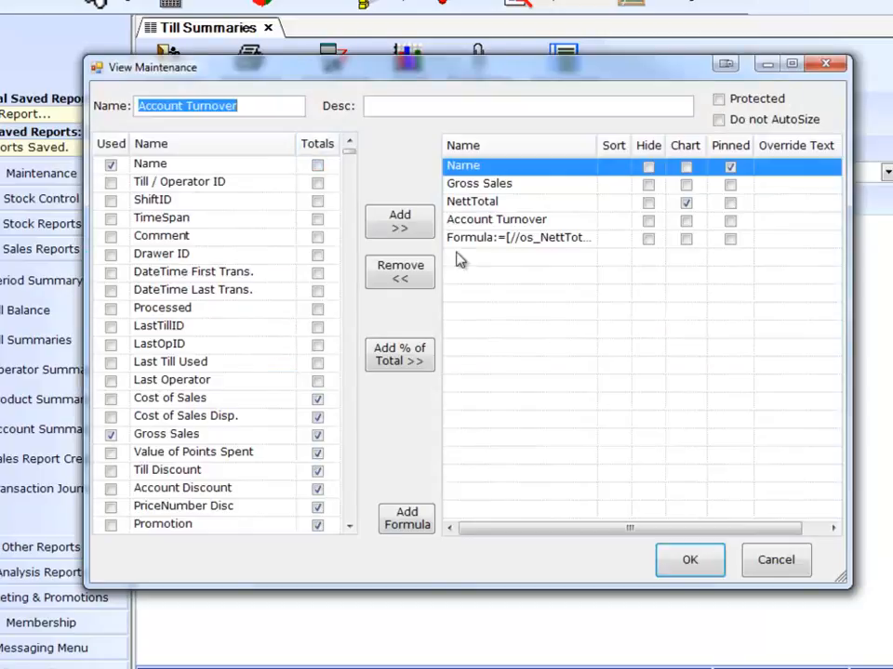
click(775, 239)
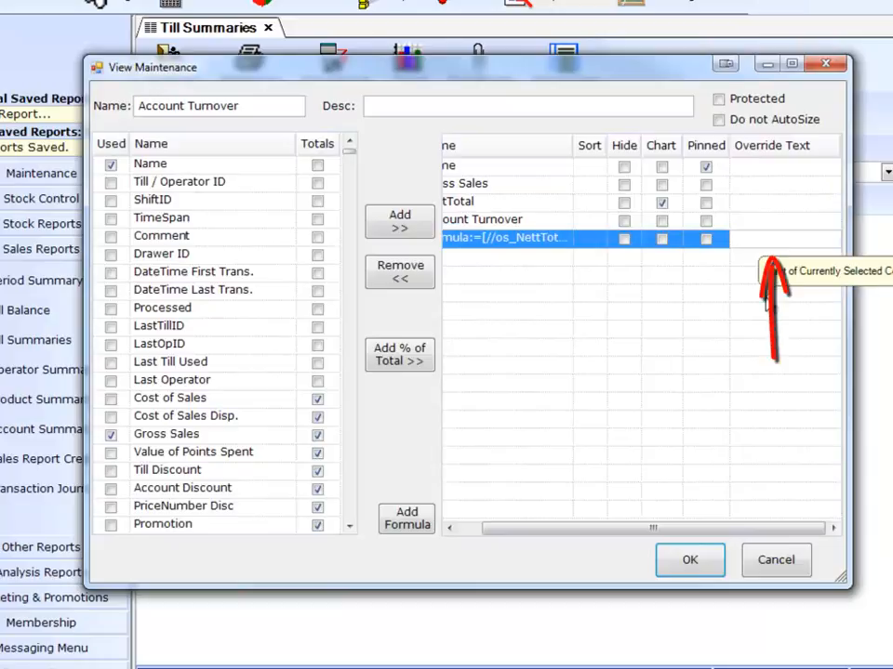
text(Non )
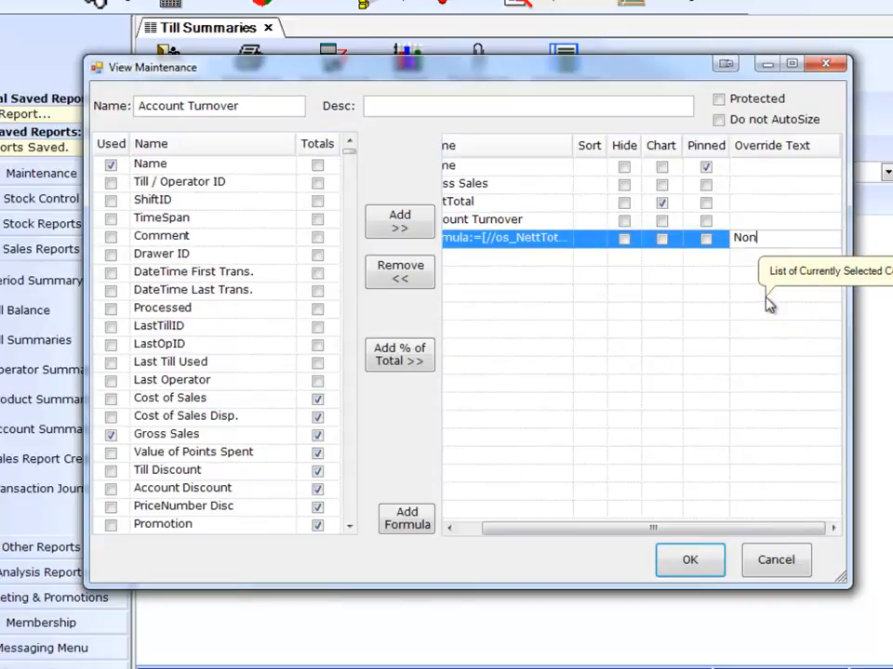
text(Account Sales)
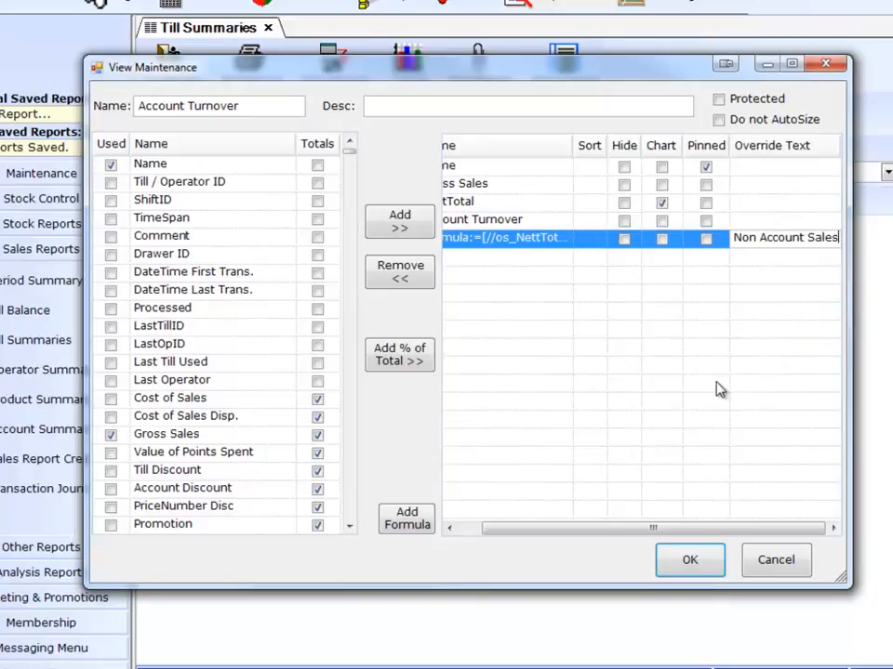
click(690, 559)
double_click(307, 378)
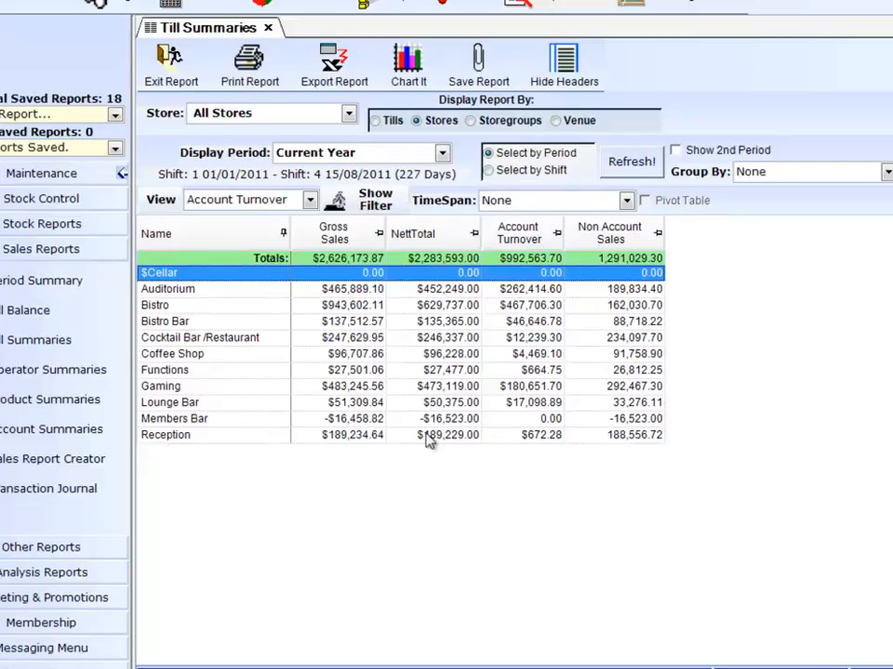
Step: Reopen the Account Turnover view for editing and inspect the formula behind the Non Account Sales column without changing it
click(161, 199)
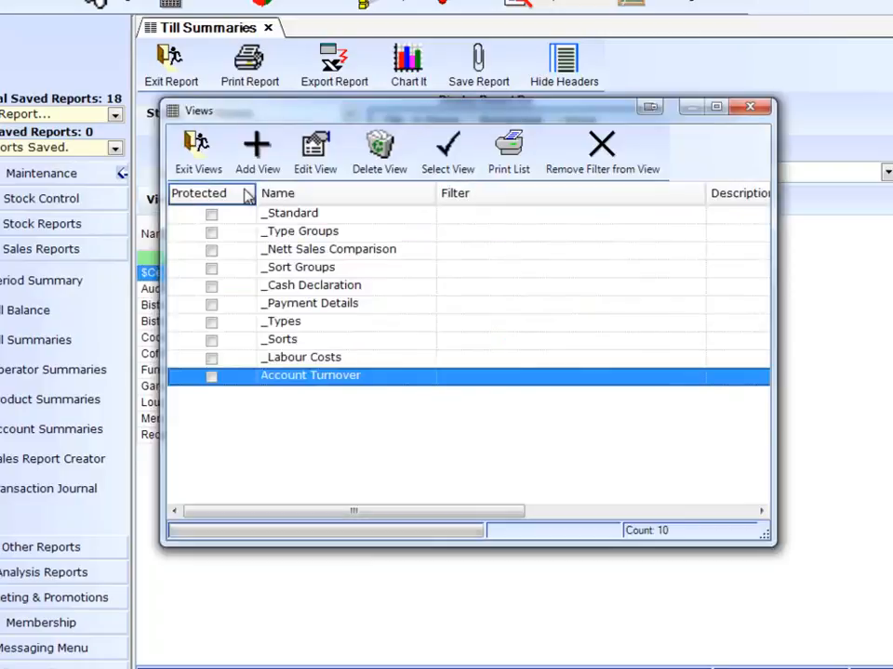
click(315, 150)
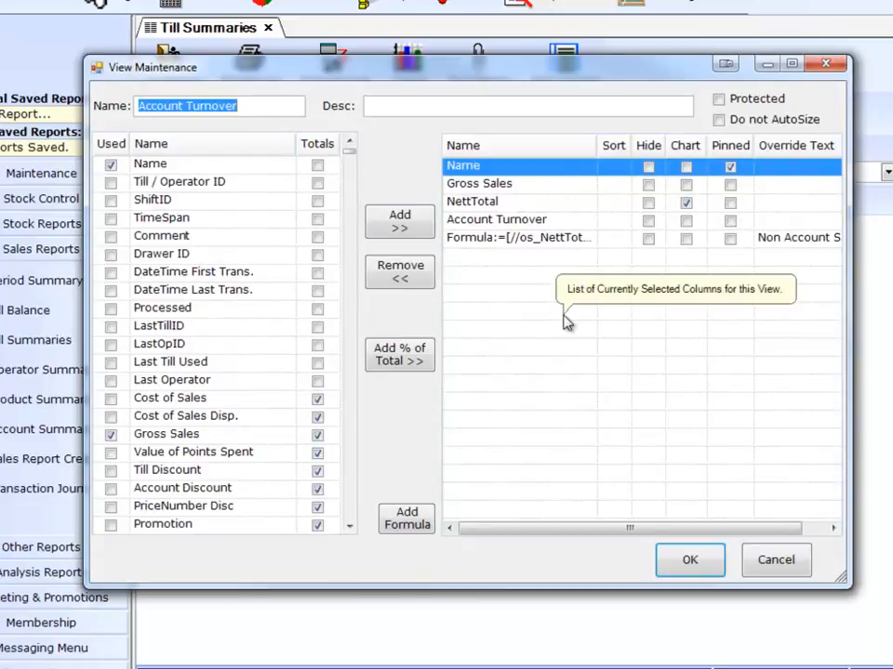
double_click(533, 243)
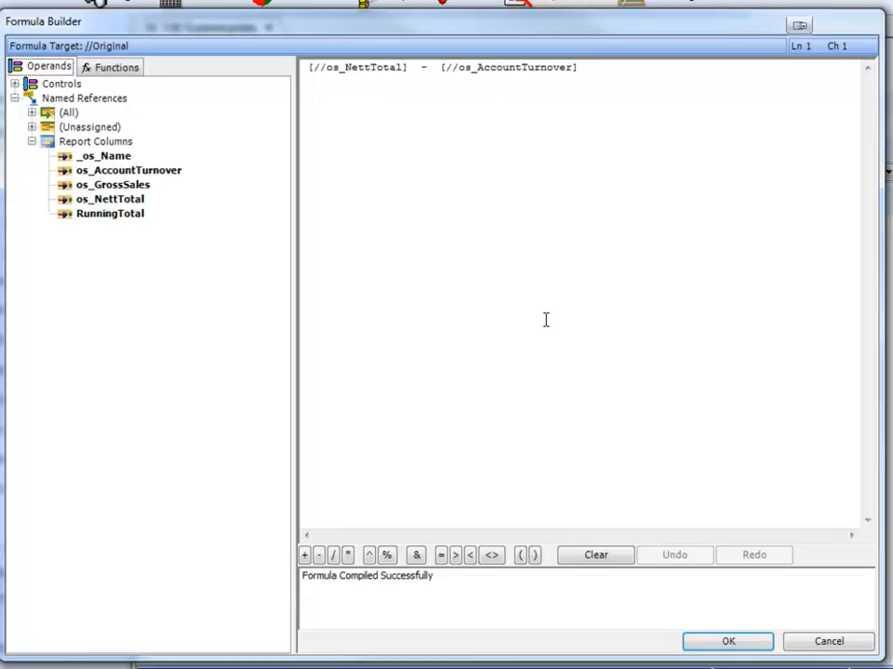
click(837, 643)
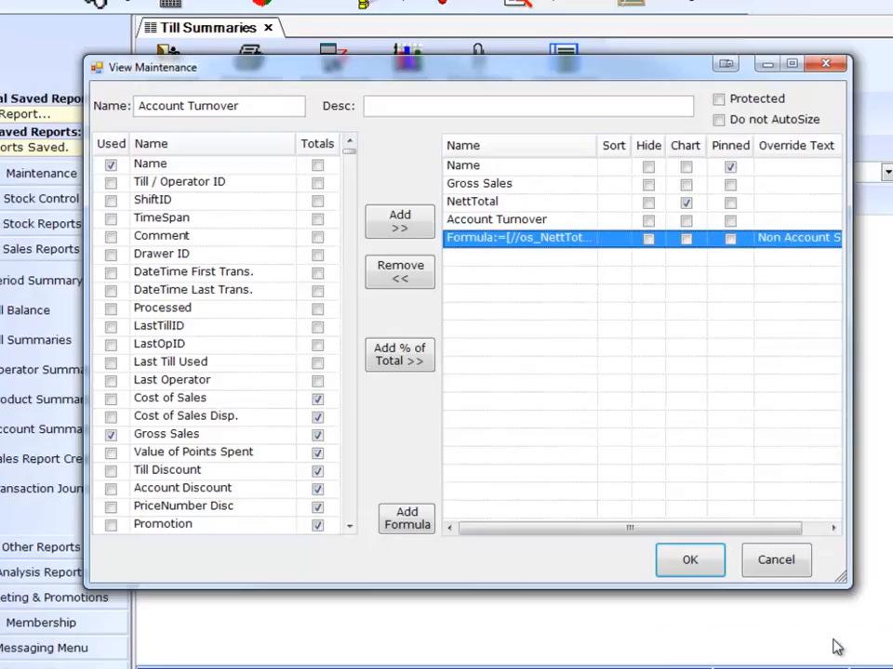
Step: Add a second formula column to the view that adds os_AccountTurnover and RunningTotal
click(406, 518)
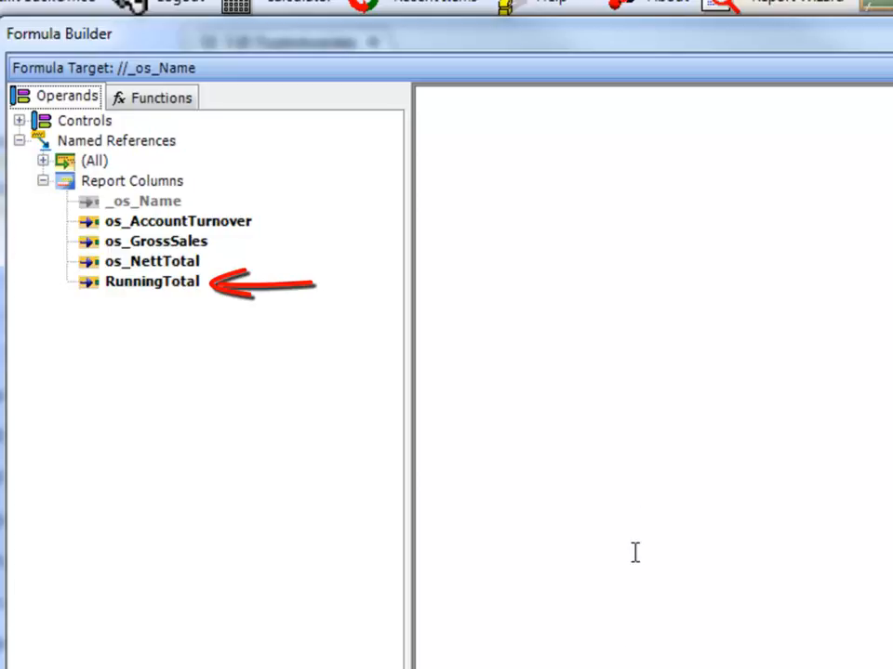
double_click(237, 223)
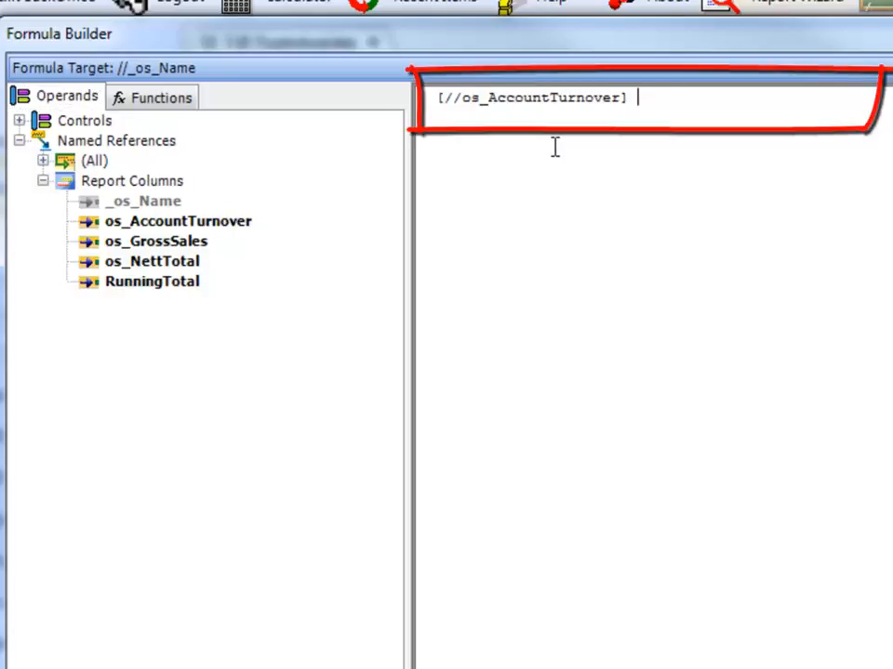
text(+)
double_click(117, 282)
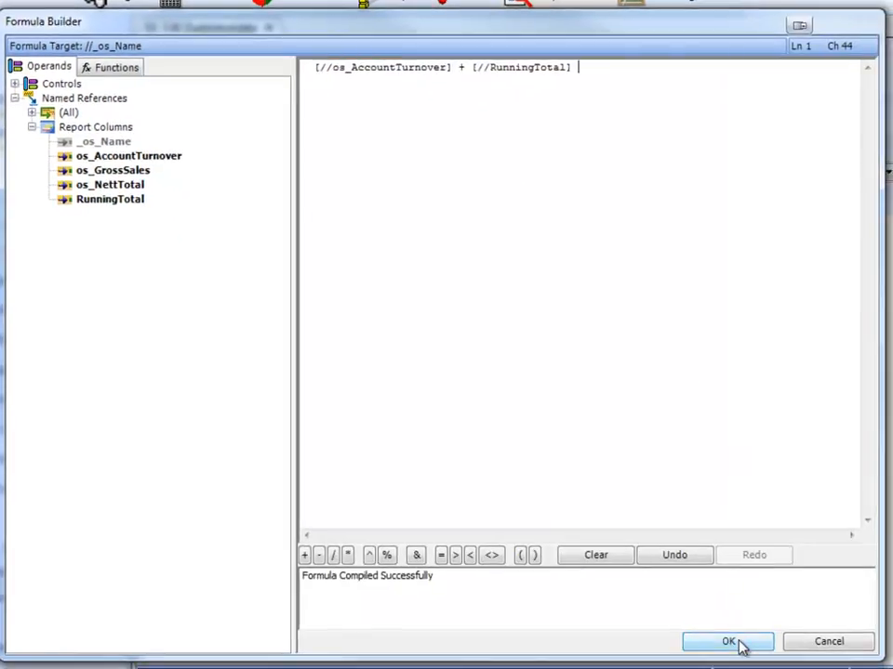
click(741, 648)
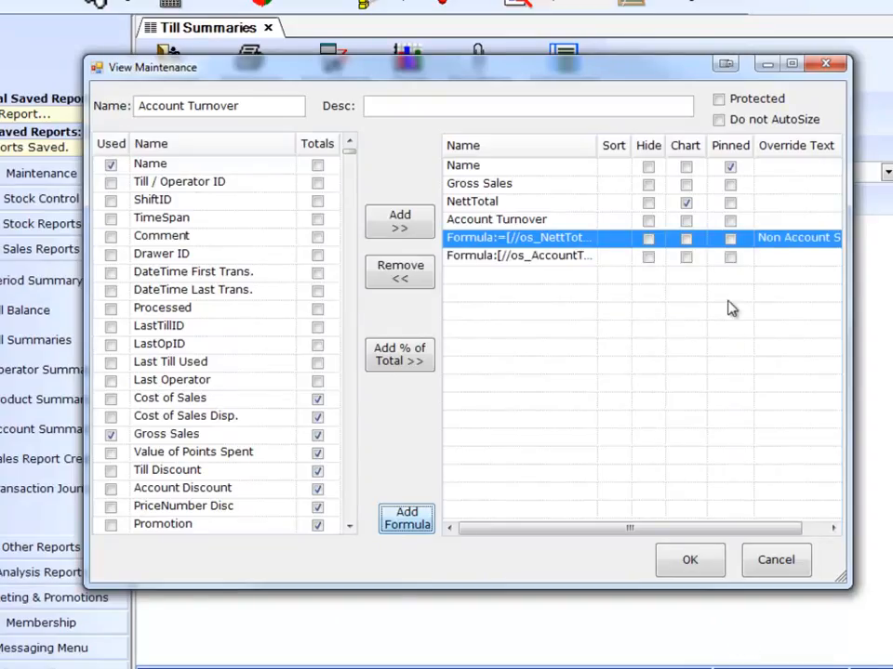
Step: Set the second formula column's override text to "Running Account Sales" and apply the updated Account Turnover view
click(772, 255)
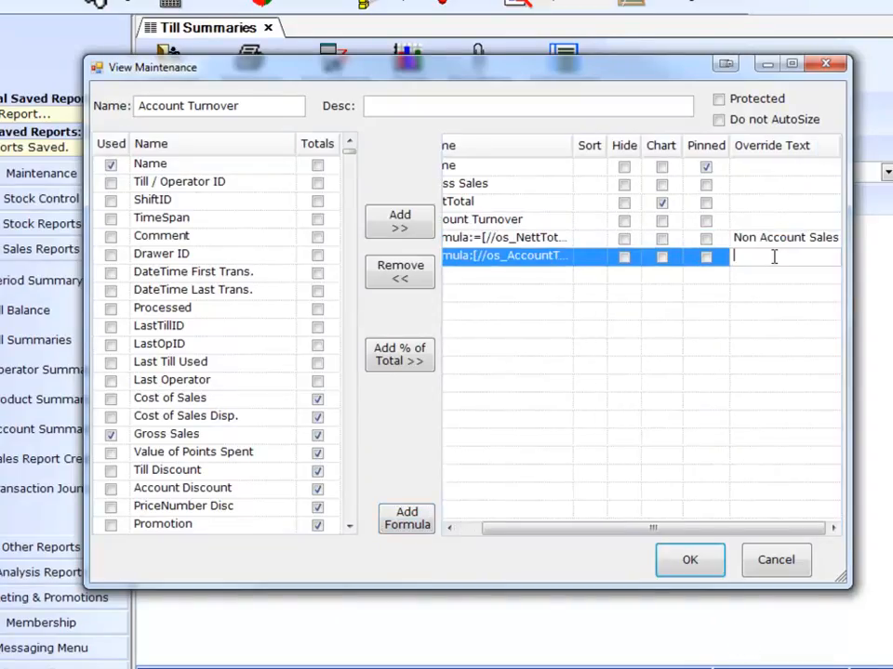
text(Running)
text( Account Sa)
text(les)
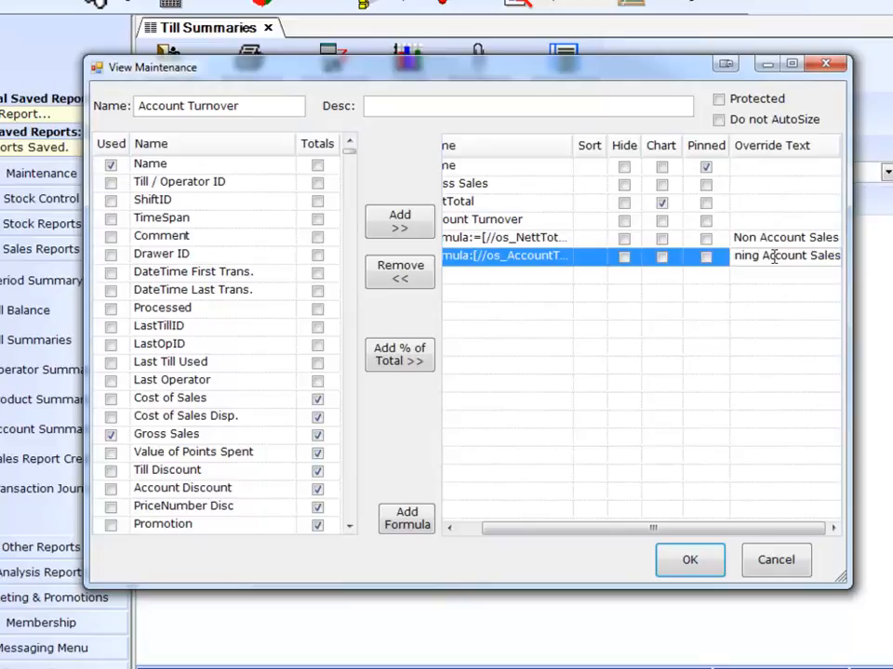
click(689, 561)
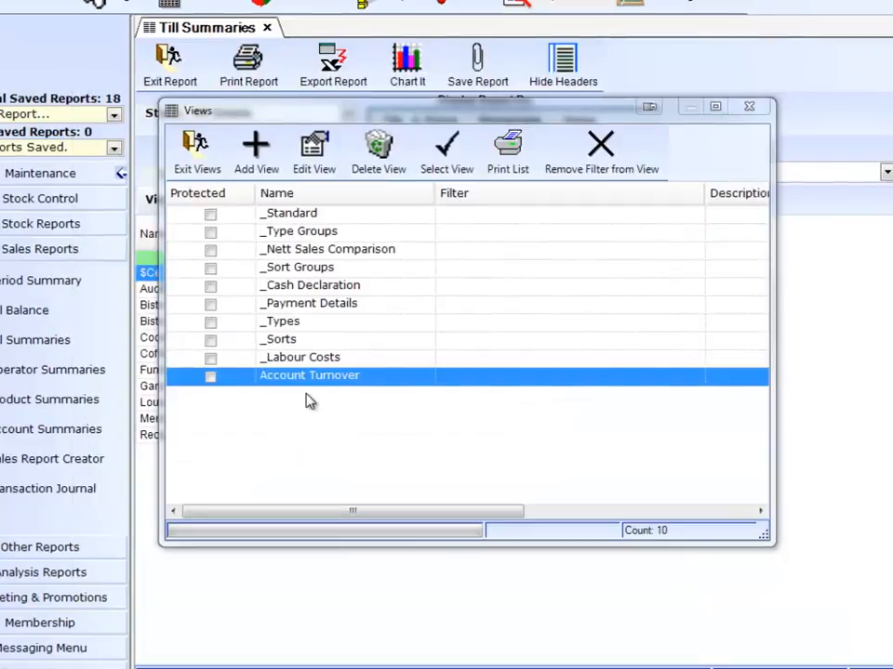
double_click(236, 377)
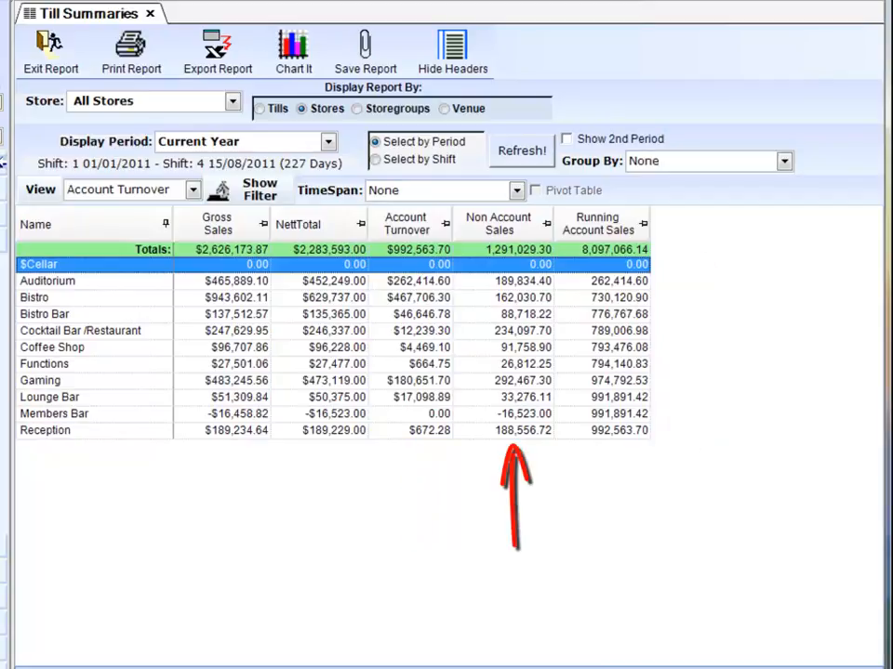
Step: Reopen the Running Account Sales formula in the Account Turnover view and insert os_NettTotal minus ahead of os_AccountTurnover
click(40, 188)
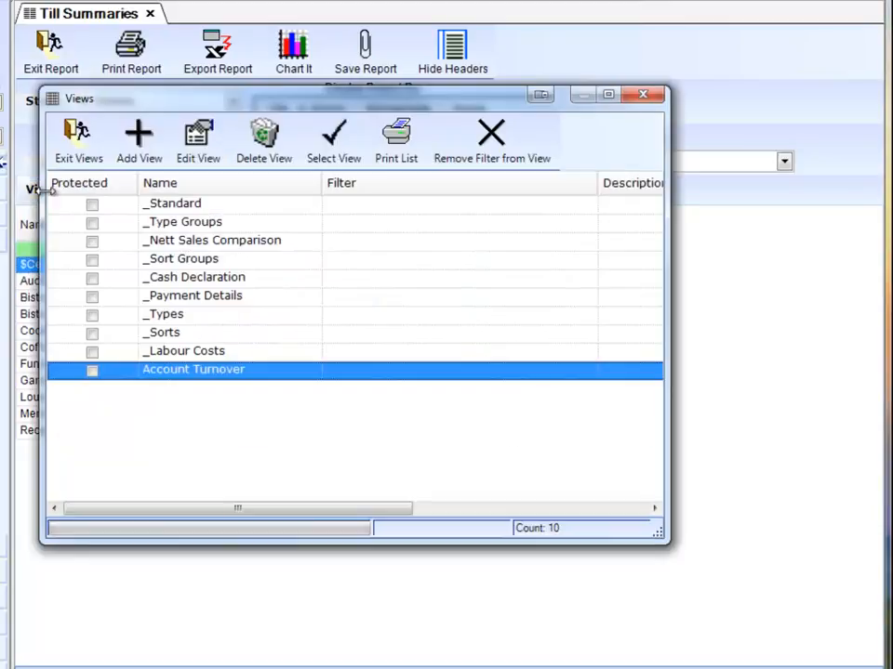
click(200, 149)
double_click(460, 249)
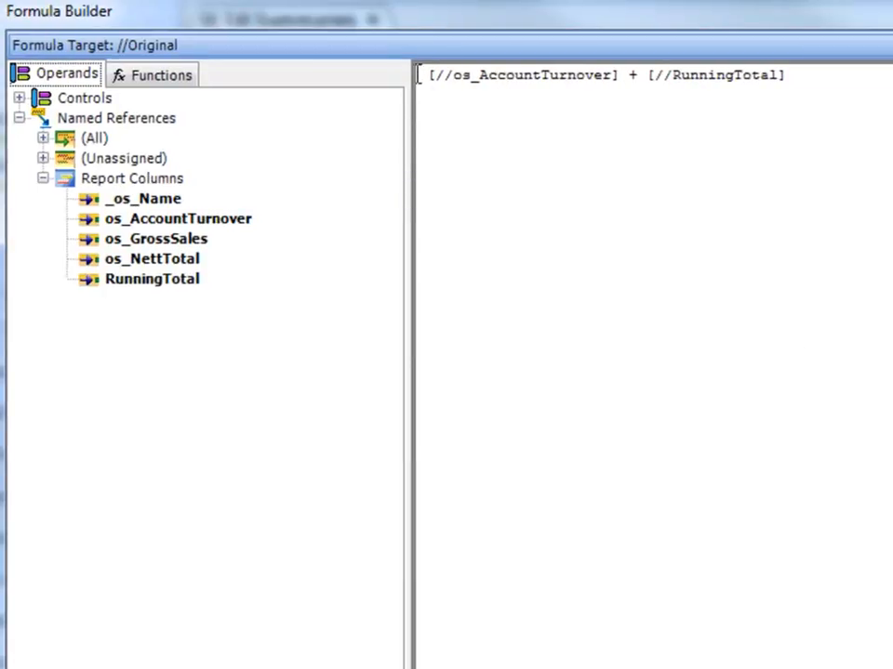
drag(424, 77, 653, 215)
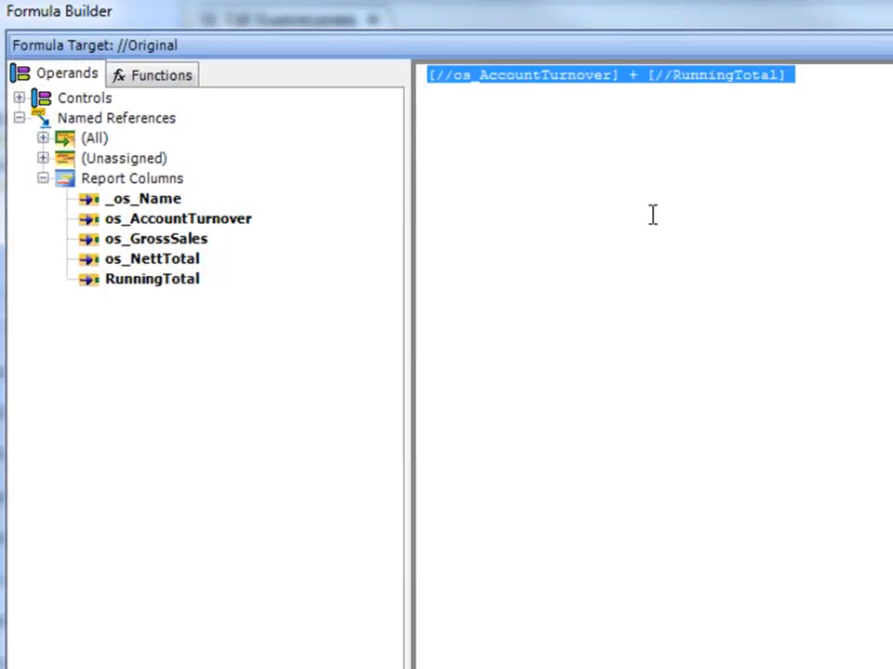
click(427, 74)
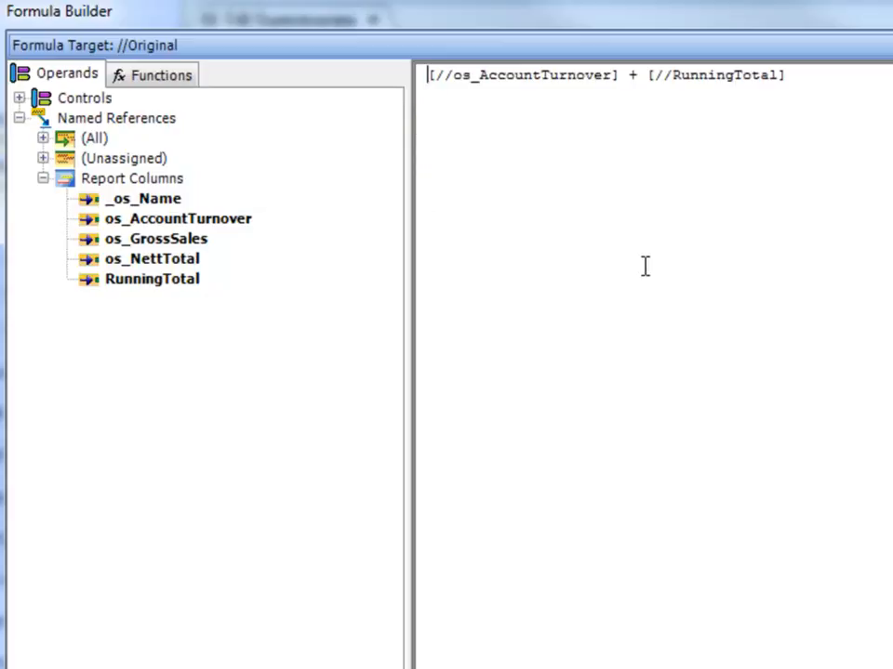
double_click(186, 261)
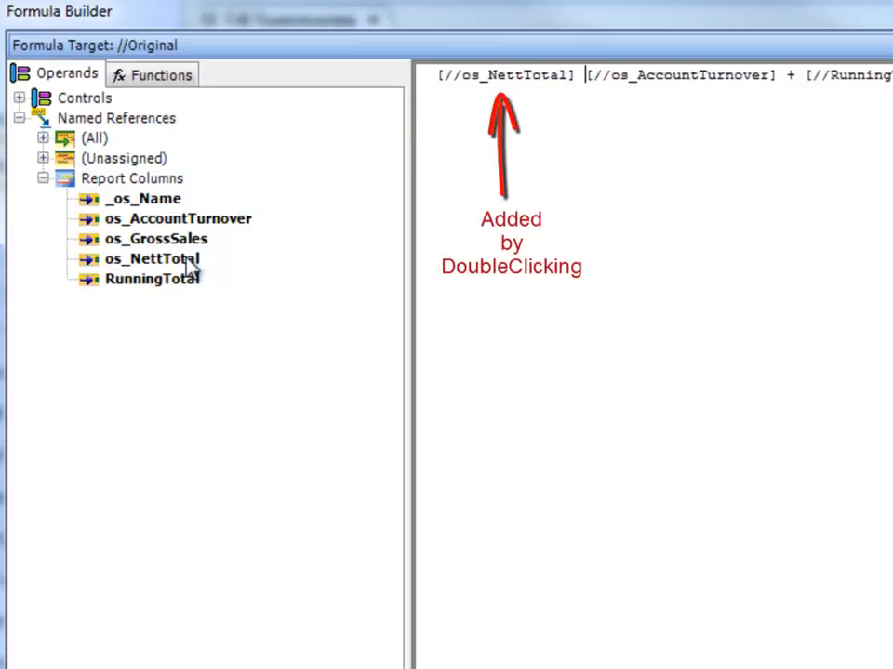
text(-)
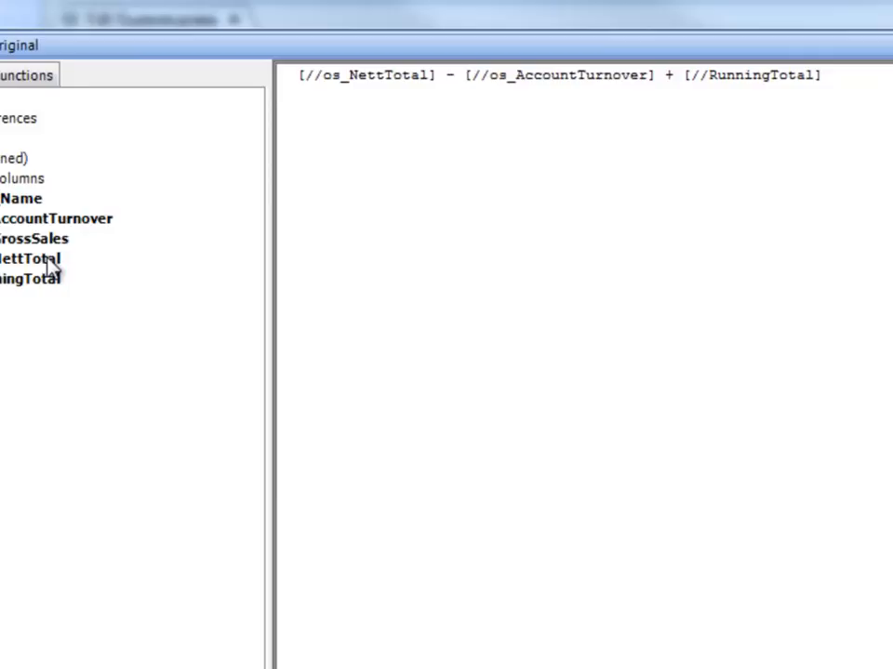
Step: Enclose os_NettTotal - os_AccountTurnover in parentheses before the + RunningTotal term and accept the formula
key(Left)
key(ctrl+Left)
key(ctrl+Left)
key(ctrl+Left)
key(ctrl+Left)
key(ctrl+Left)
key(ctrl+Left)
text(()
key(Right)
key(Right)
key(Right)
key(Right)
key(Right)
key(Right)
key(Right)
key(Right)
key(Right)
key(Right)
key(Right)
key(Right)
key(Right)
key(Right)
key(Right)
key(Right)
key(Right)
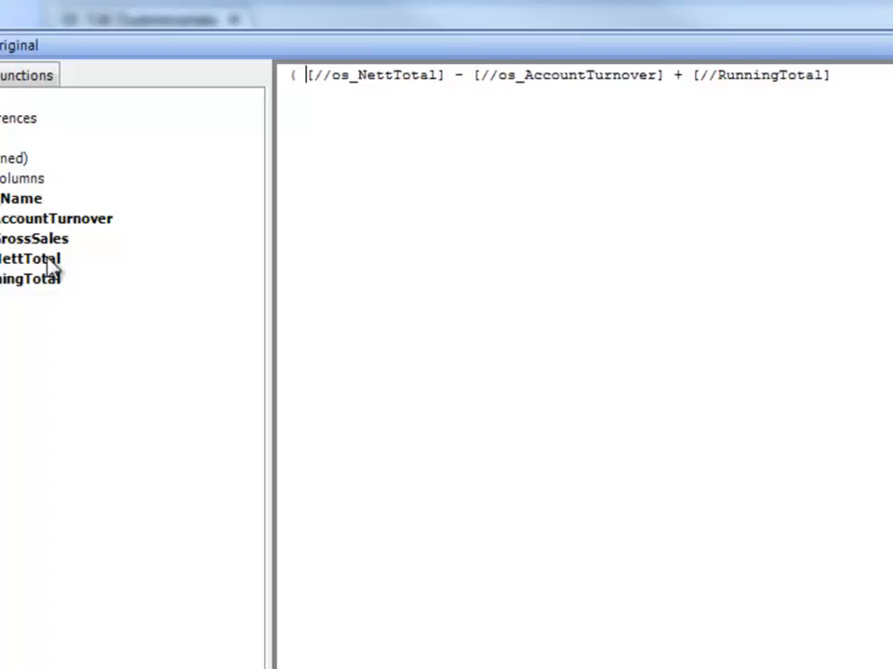
key(Right)
key(Right)
key(Right)
key(Right)
key(Right)
key(Right)
key(Right)
key(Right)
key(Right)
key(Right)
key(Right)
key(Right)
key(Right)
key(Right)
key(Right)
key(Right)
key(Right)
key(Right)
key(Right)
key(Right)
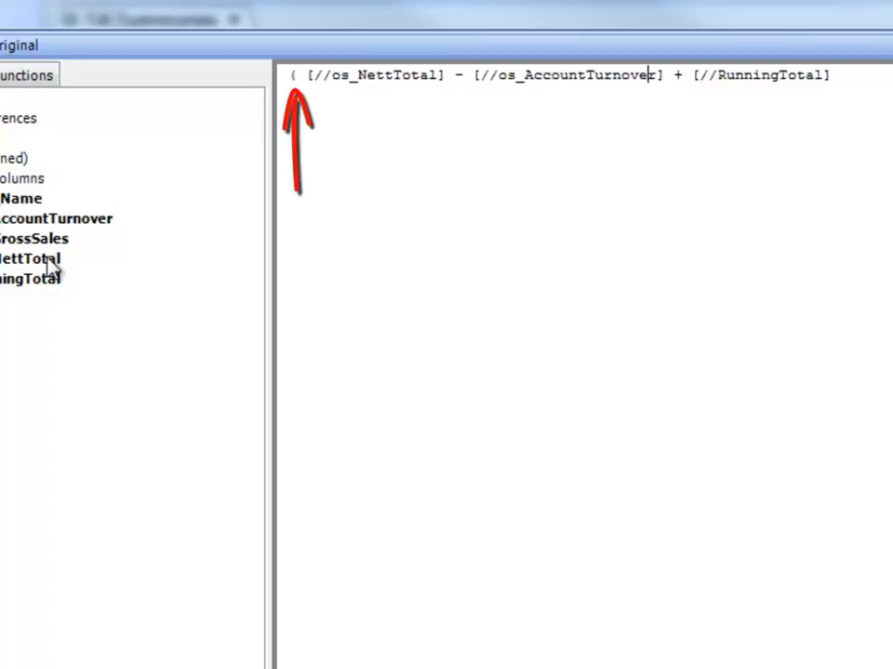
text())
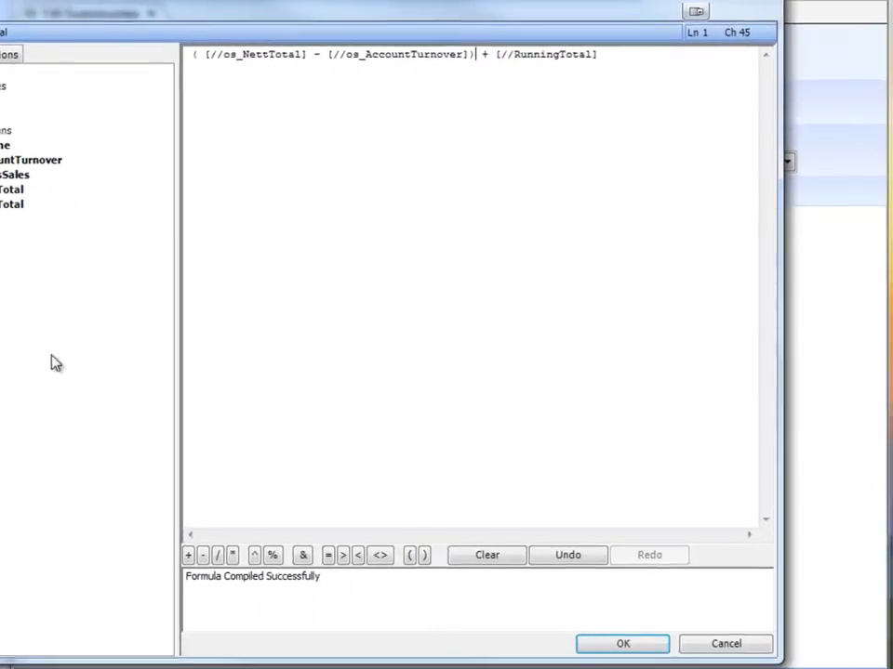
click(627, 647)
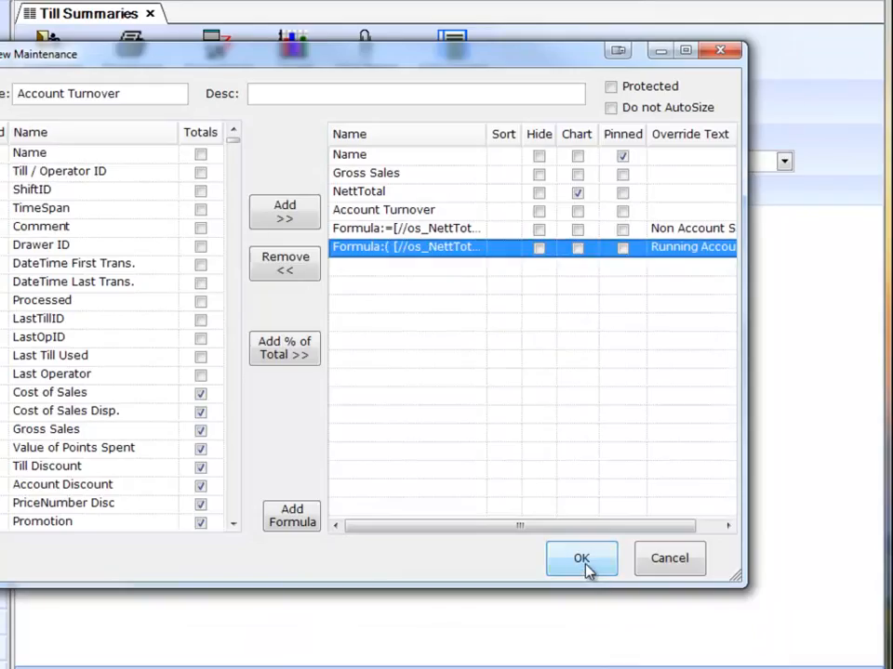
Step: Change the second formula column's override text to "Running Non-Account Sales" and reapply the Account Turnover view
click(699, 247)
click(677, 248)
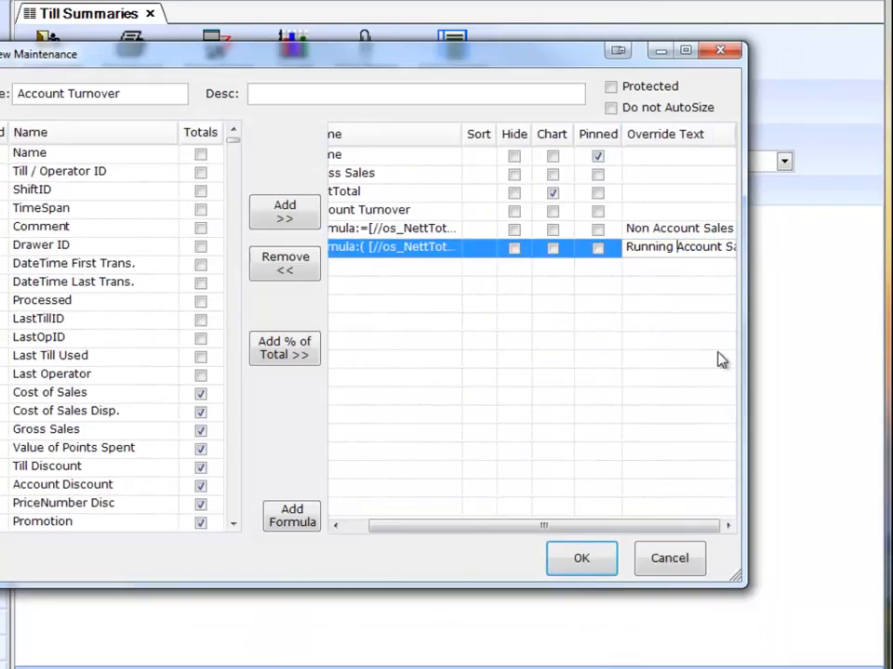
text(Non-)
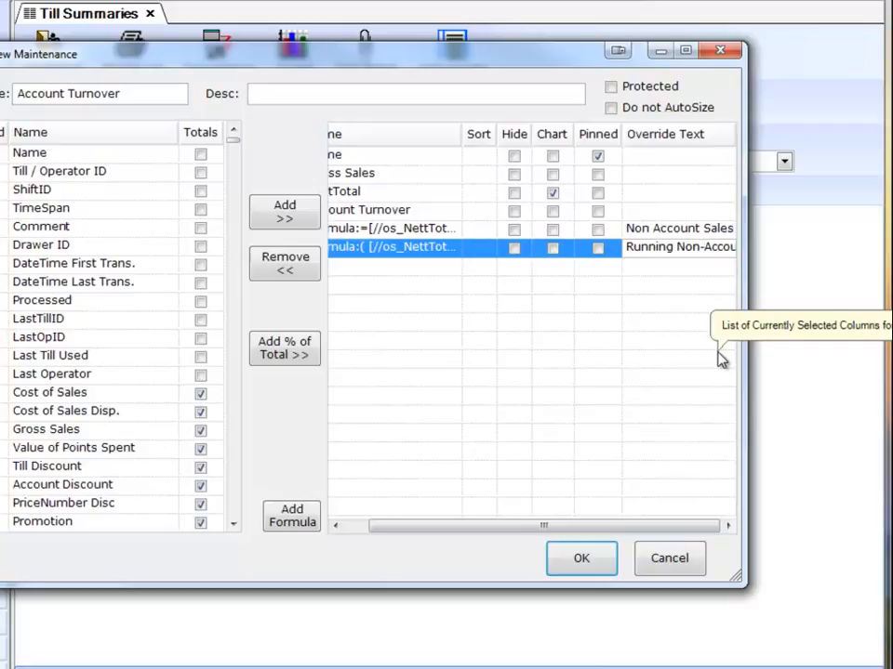
click(593, 560)
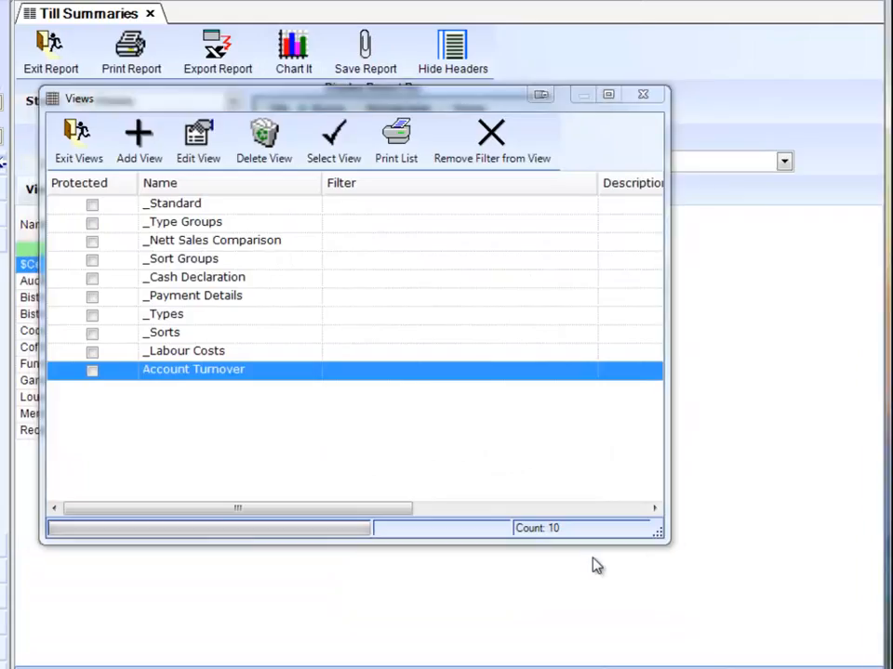
double_click(216, 372)
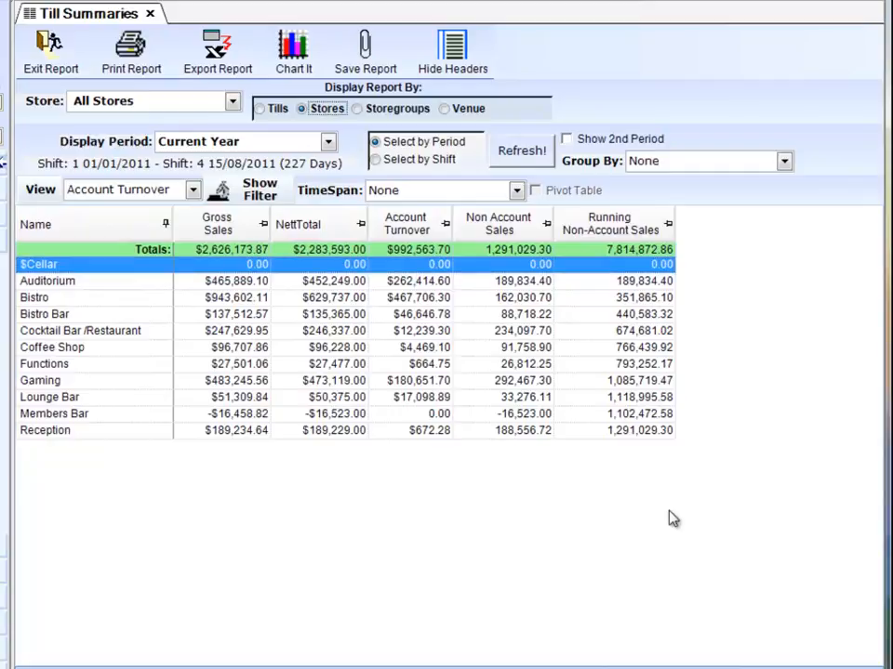
Step: Add a third formula column, 2 * ( os_NettTotal - os_AccountTurnover ) /7, to the Account Turnover view and apply the view
click(40, 190)
click(199, 149)
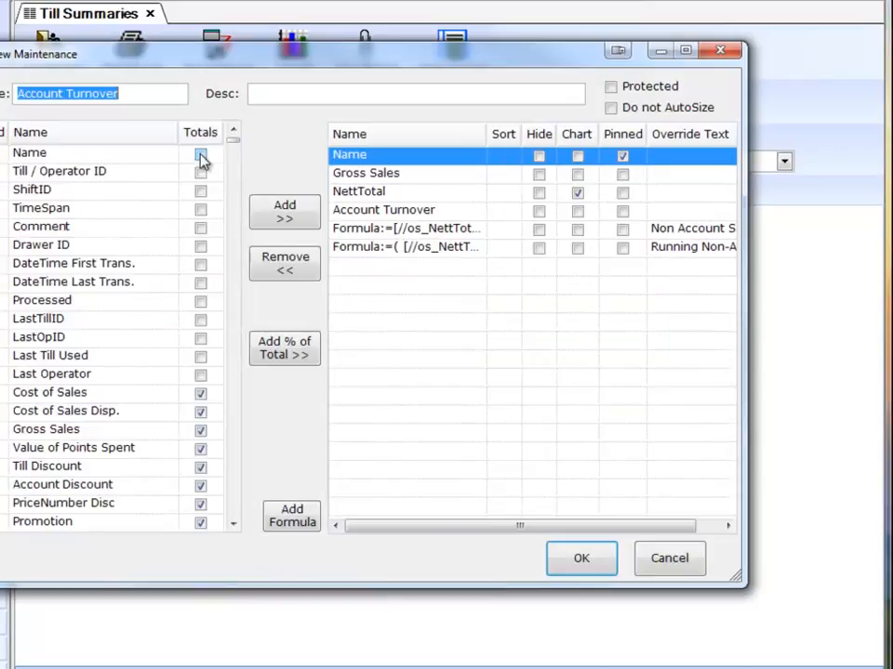
click(304, 523)
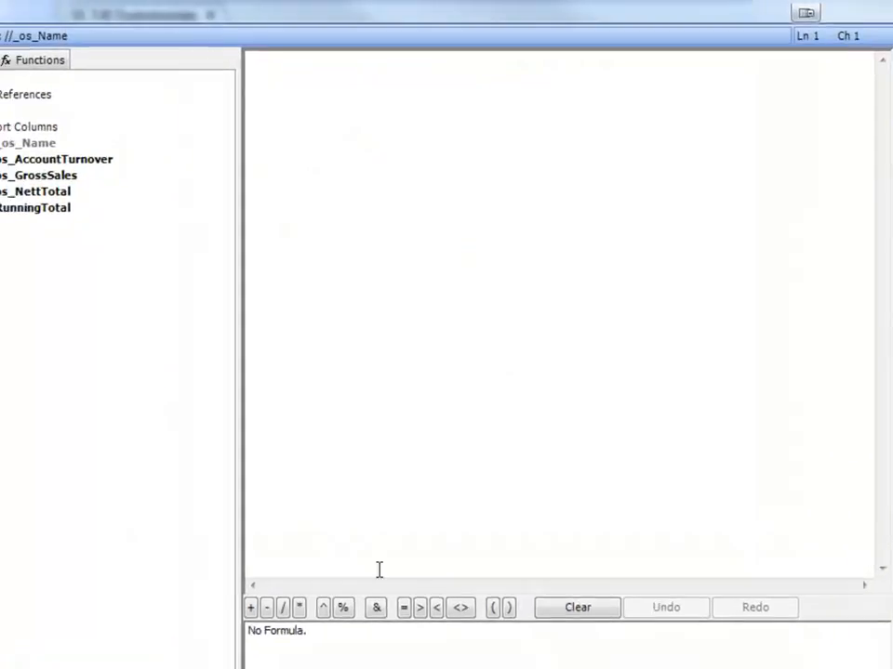
click(372, 438)
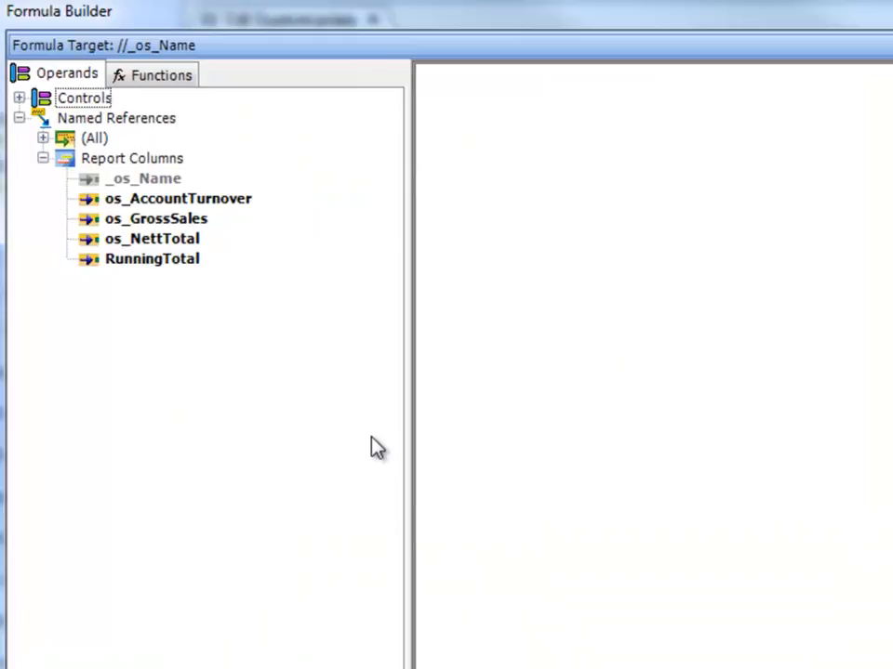
click(541, 108)
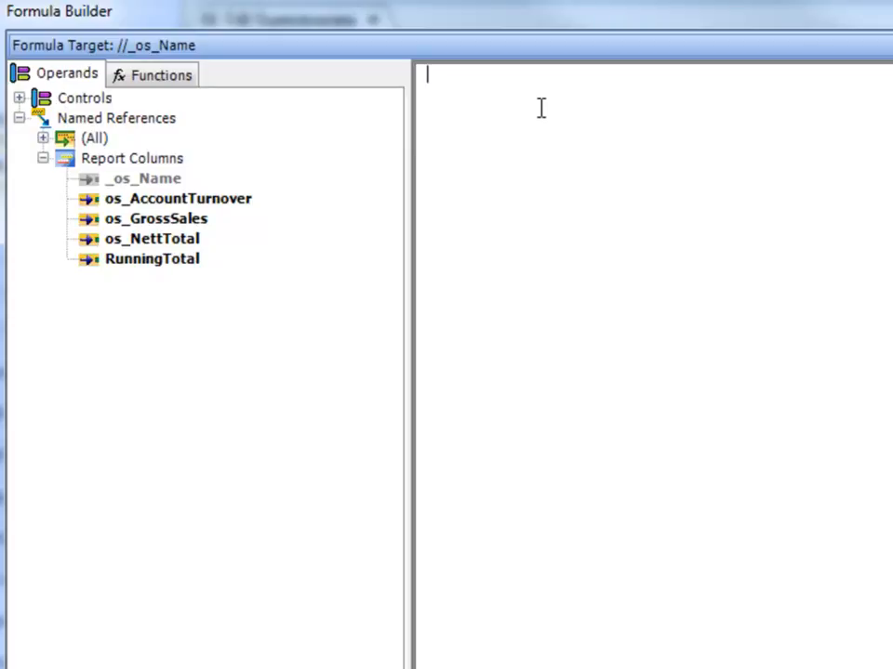
text(2 *)
text(()
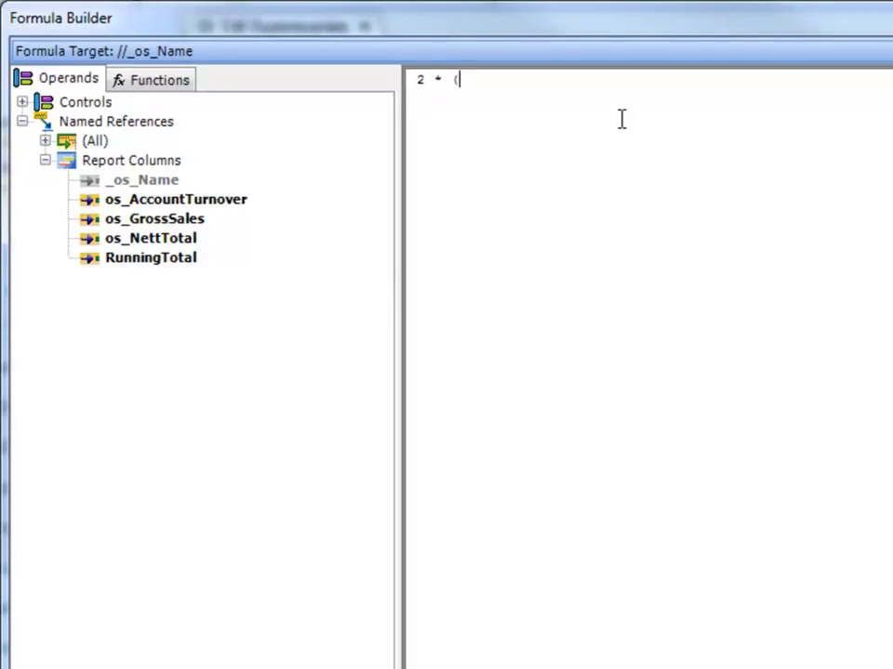
double_click(176, 244)
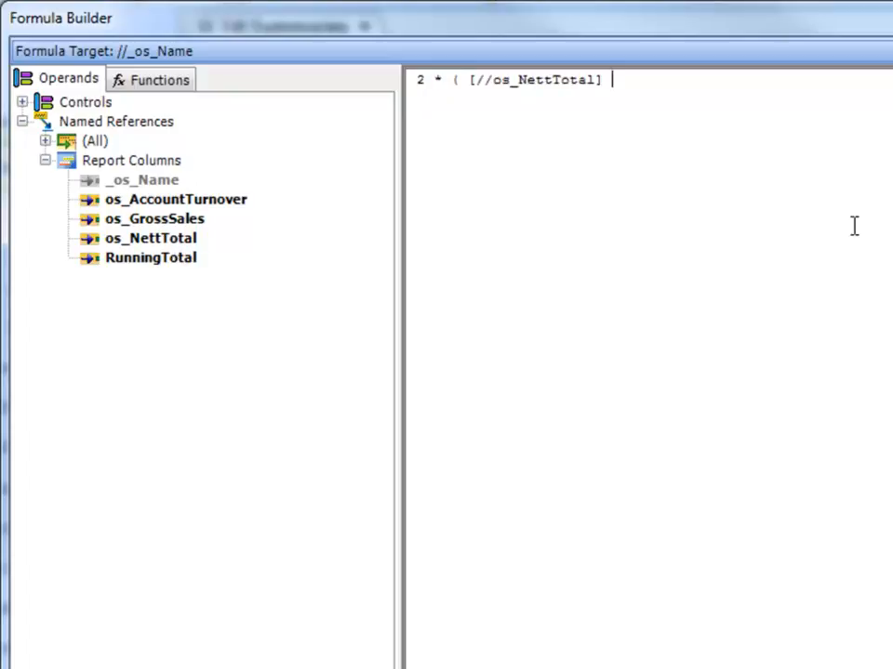
text(-)
double_click(214, 200)
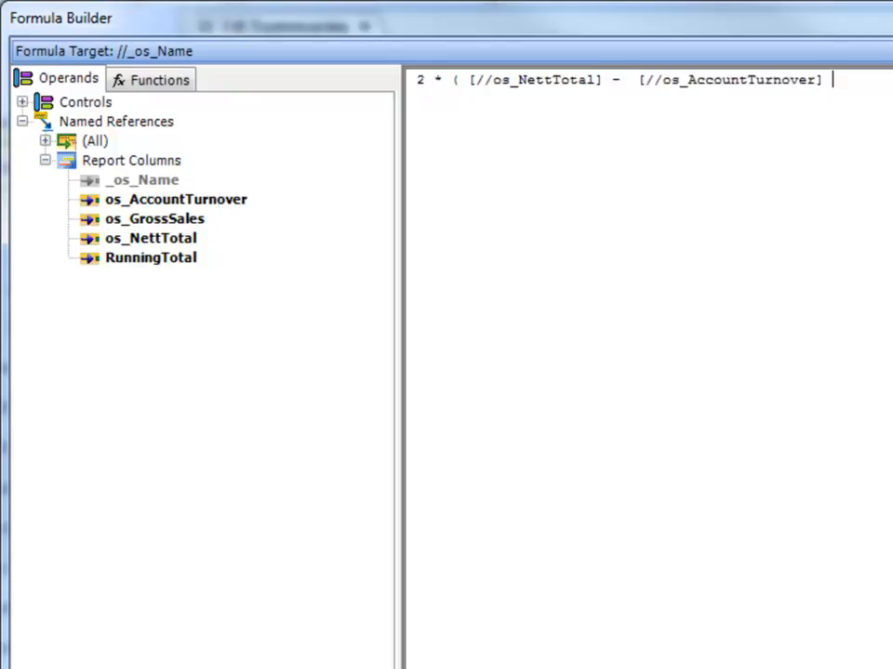
text() /7)
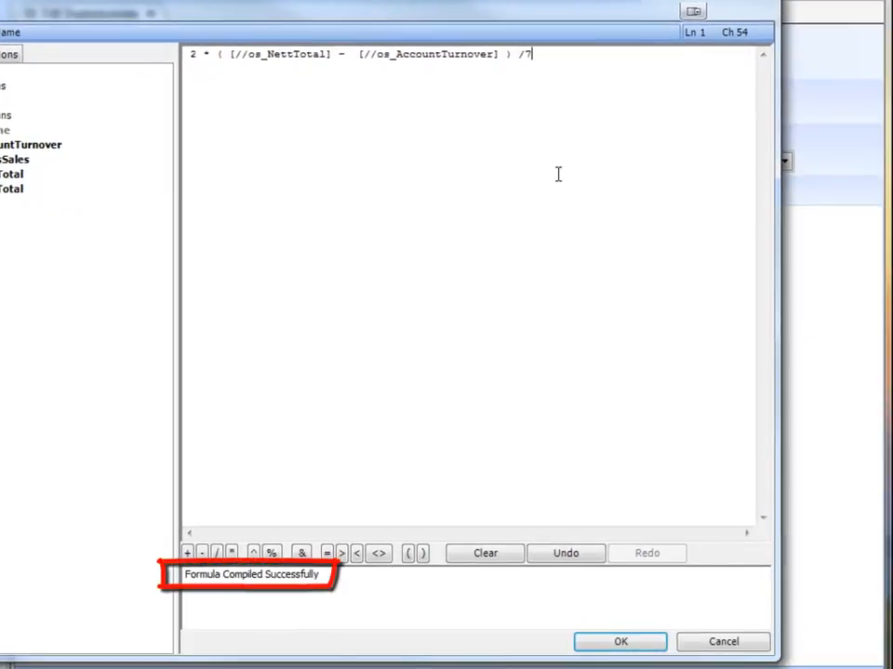
click(614, 645)
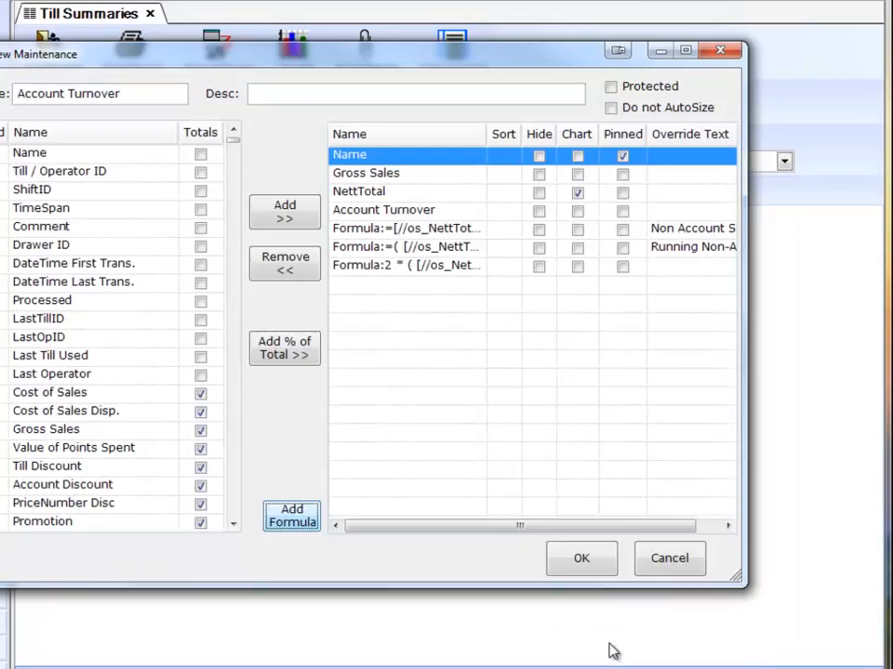
click(591, 560)
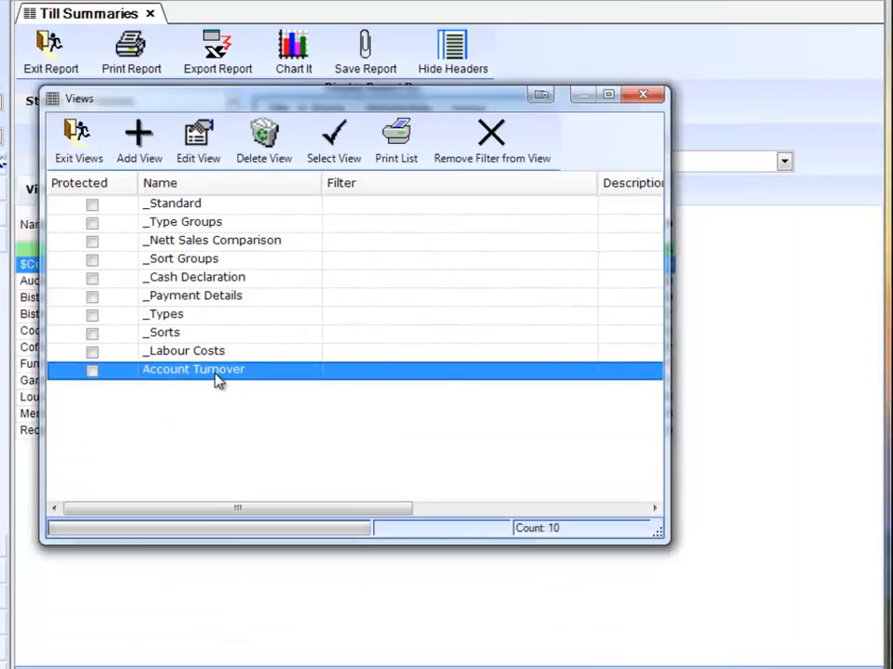
double_click(215, 370)
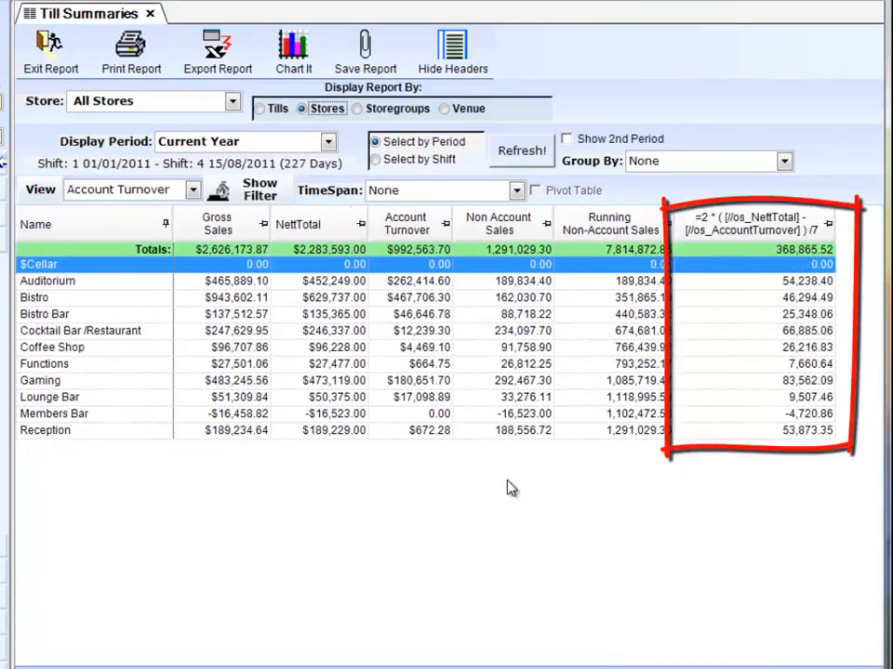
Step: Reopen the third formula column of the Account Turnover view for editing and clear its expression
click(40, 190)
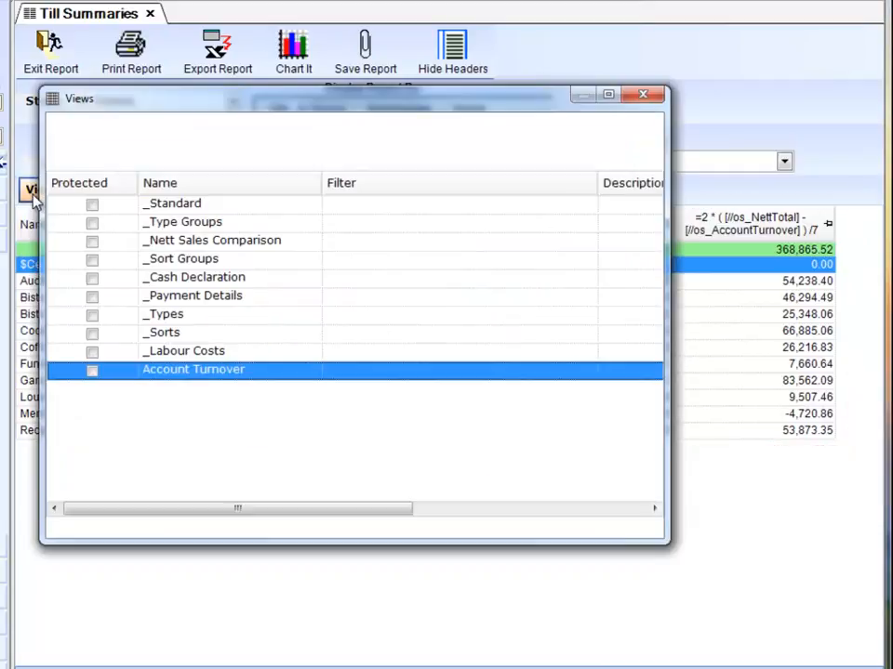
click(197, 139)
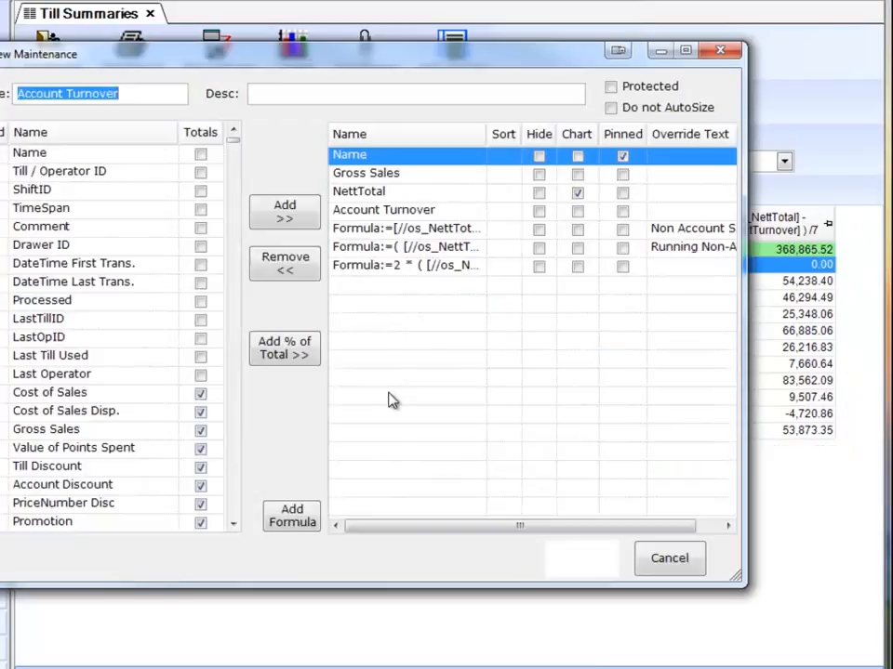
click(421, 268)
double_click(421, 268)
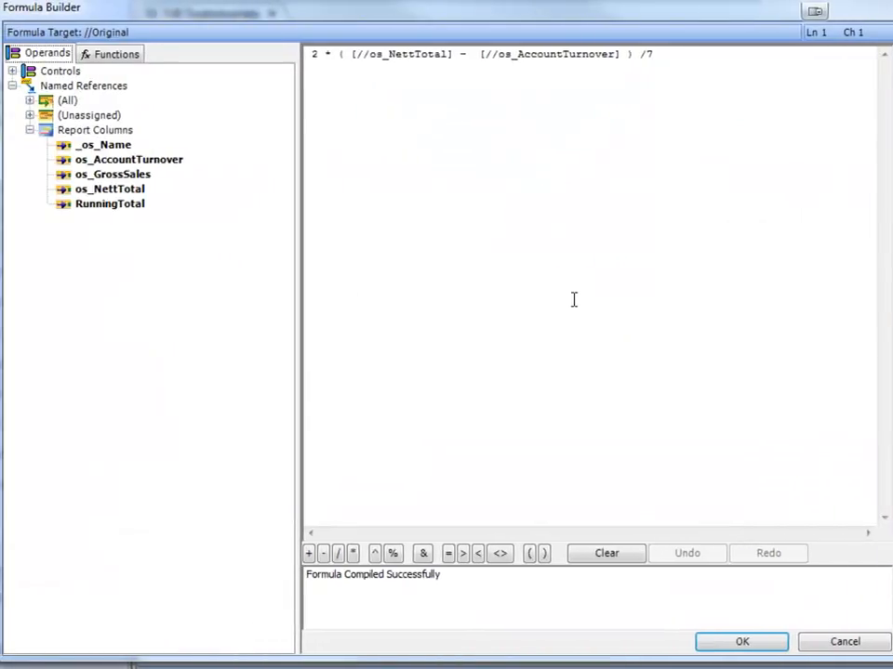
drag(744, 65, 313, 54)
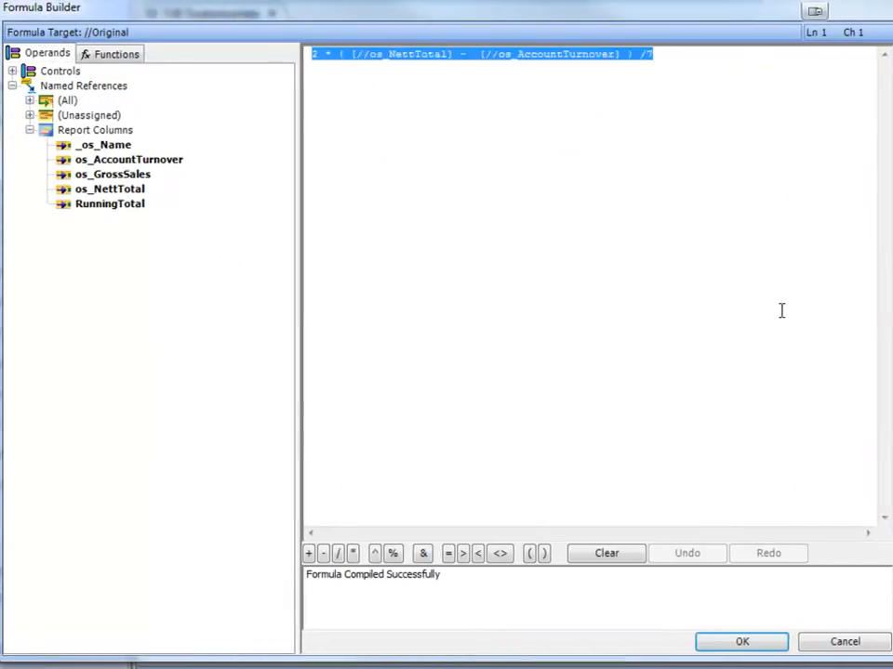
key(Delete)
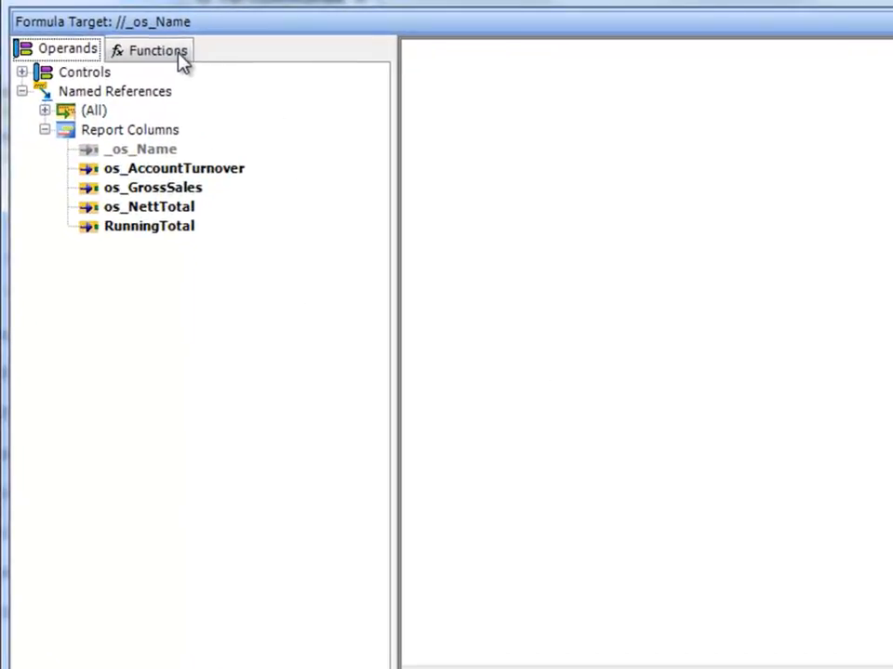
Step: Browse the functions available for formulas, looking through the TextAndData, Statistical, Math and DateAndTime categories
click(178, 56)
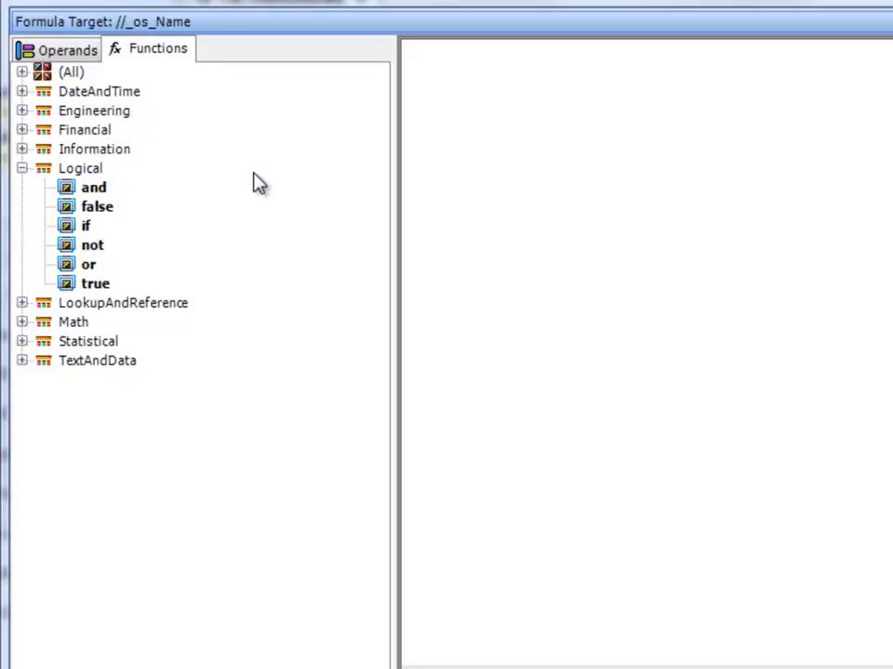
click(23, 362)
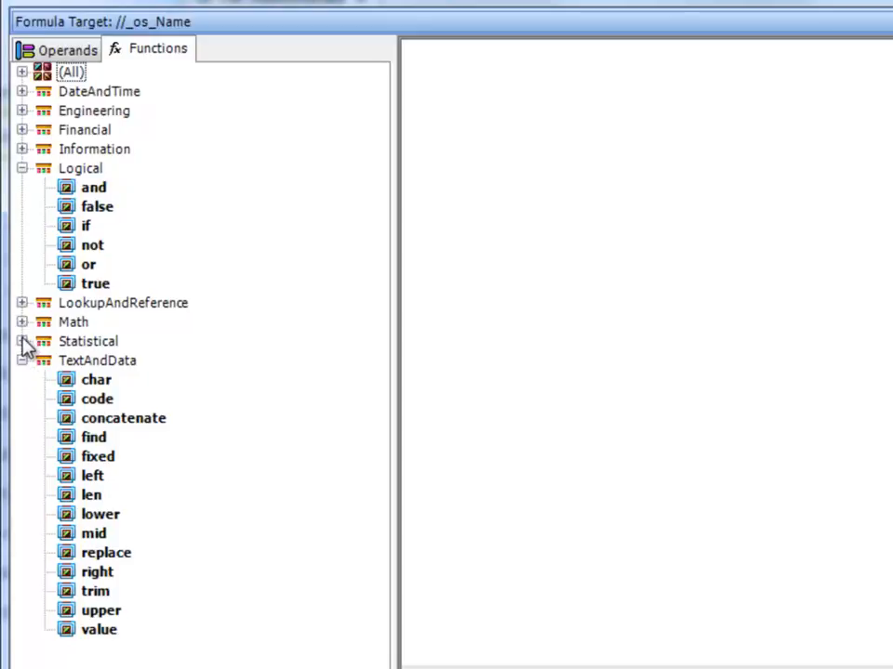
click(23, 341)
click(22, 322)
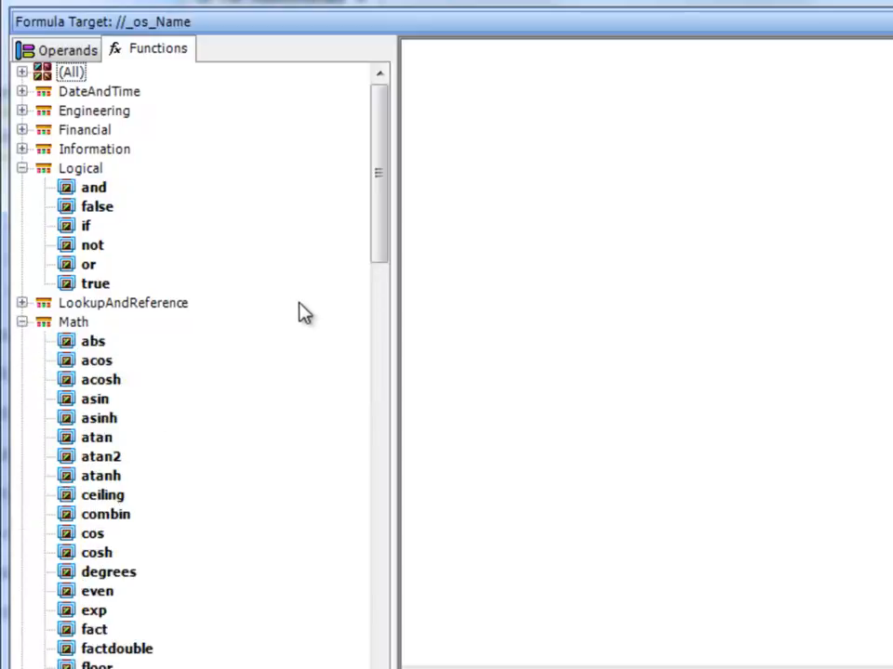
click(22, 91)
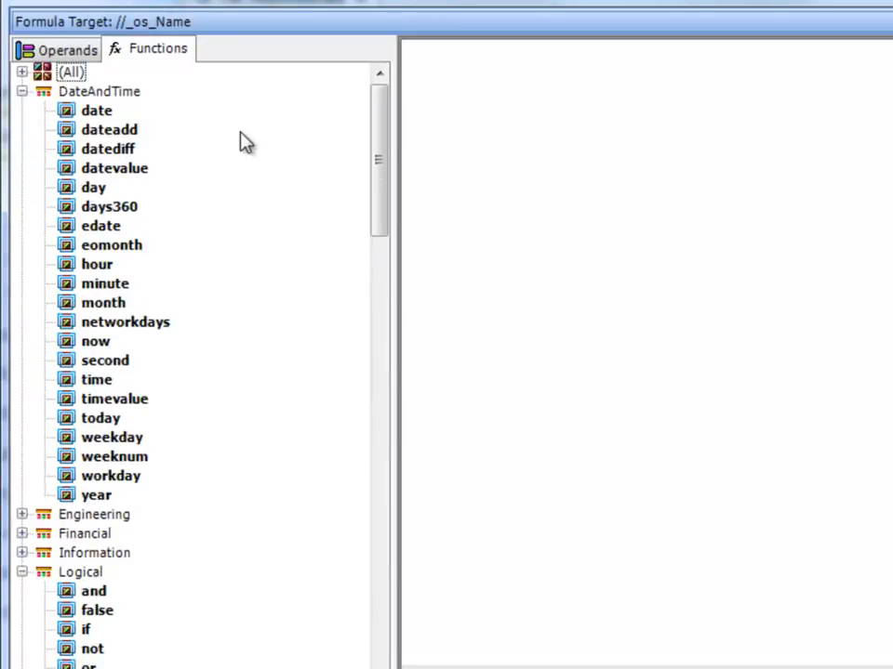
click(23, 91)
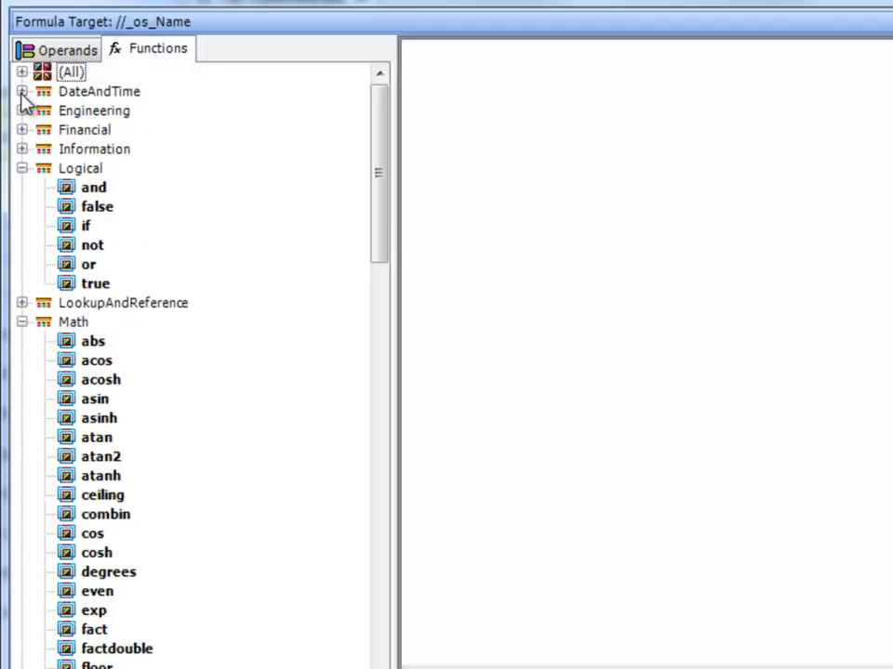
Step: Collapse the expanded function categories and start building an if function from the Logical category
click(23, 168)
click(22, 207)
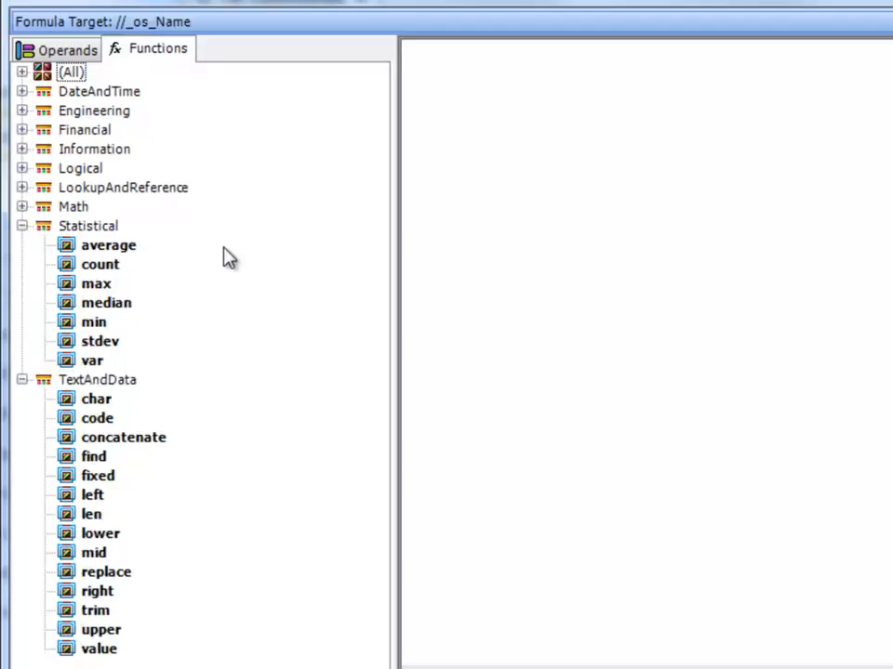
click(22, 226)
click(23, 244)
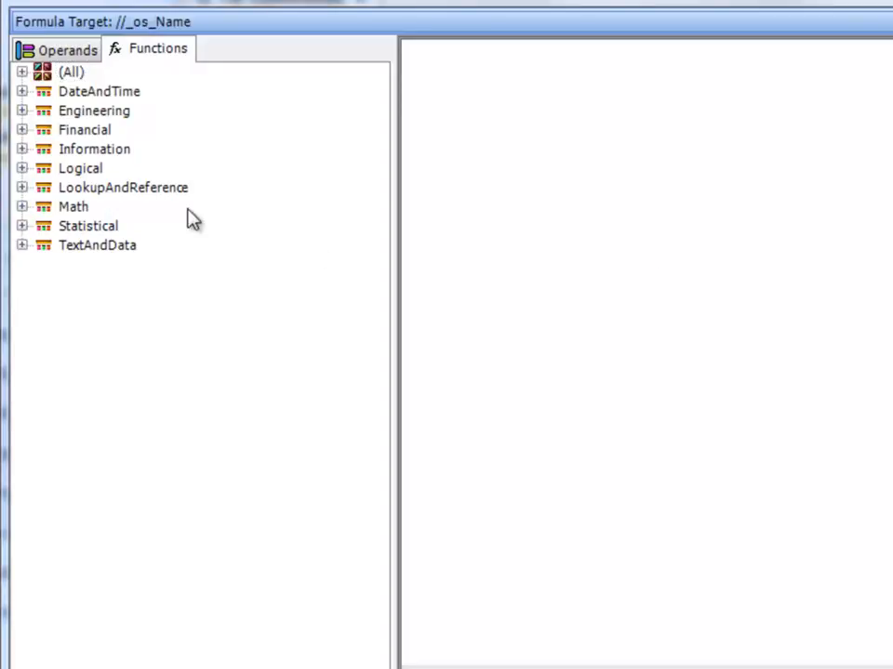
click(21, 169)
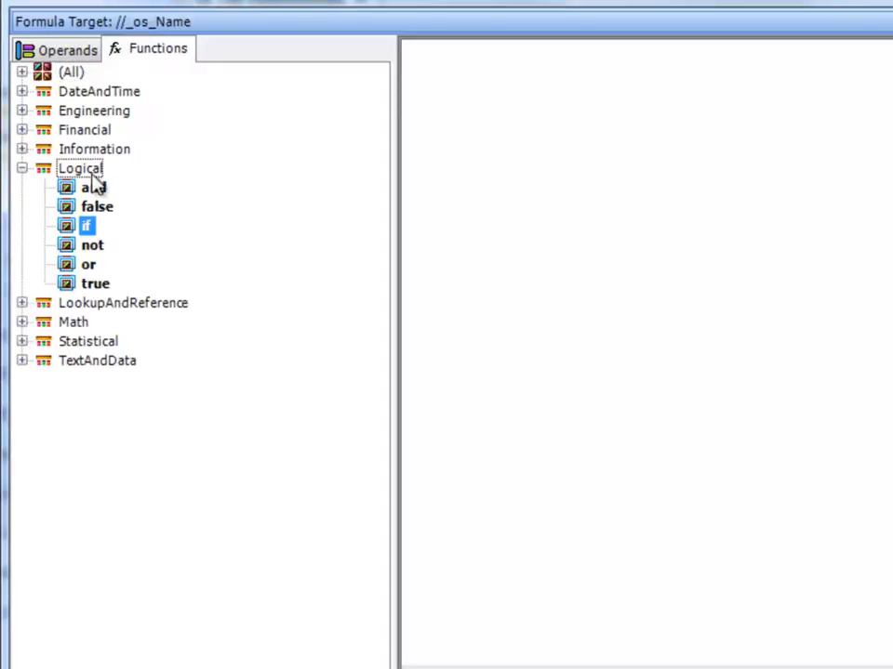
double_click(87, 226)
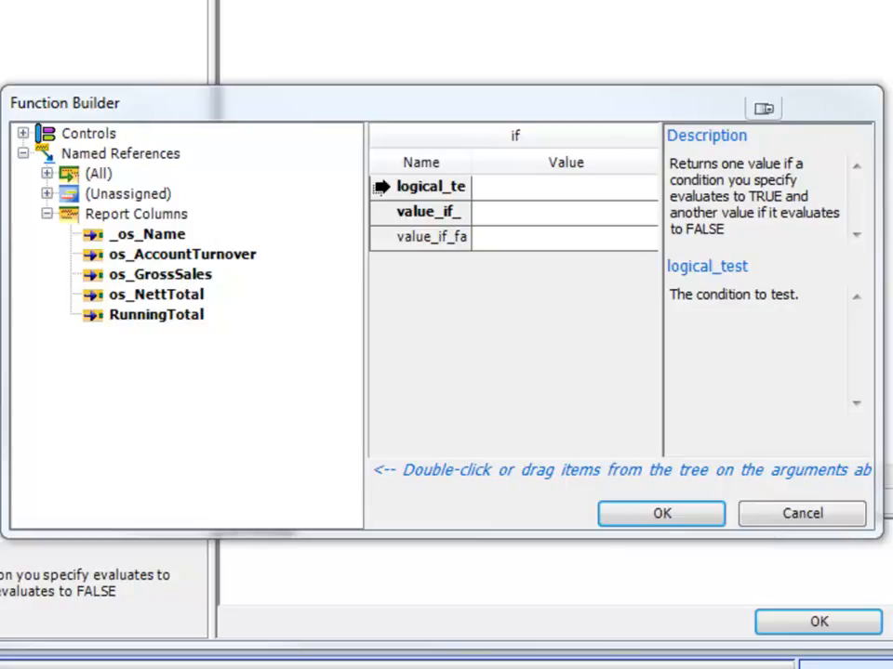
Step: Define the if function with the logical test [//os_NettTotal] > 0, returning 1 if true and 0 if false
click(510, 185)
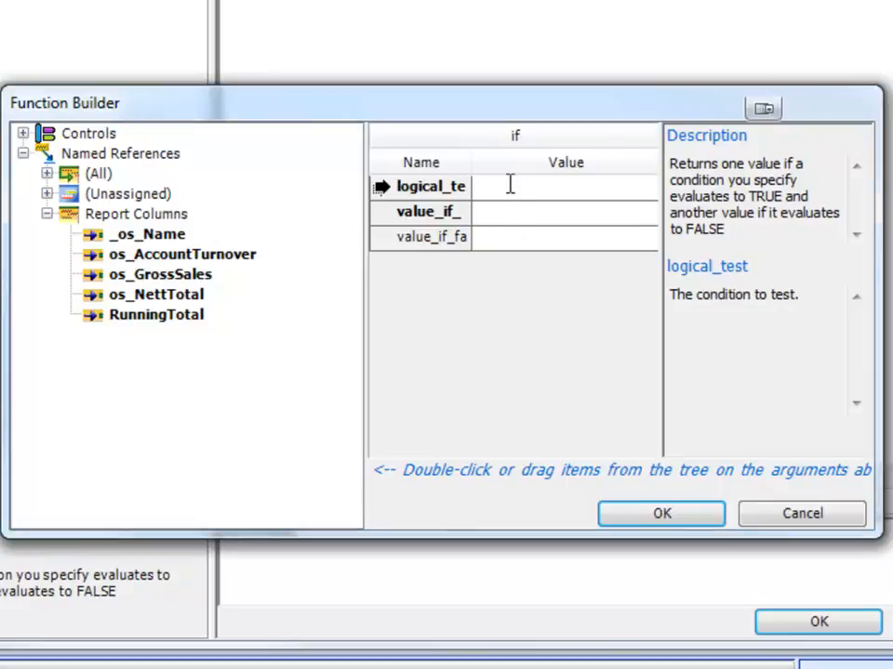
double_click(172, 300)
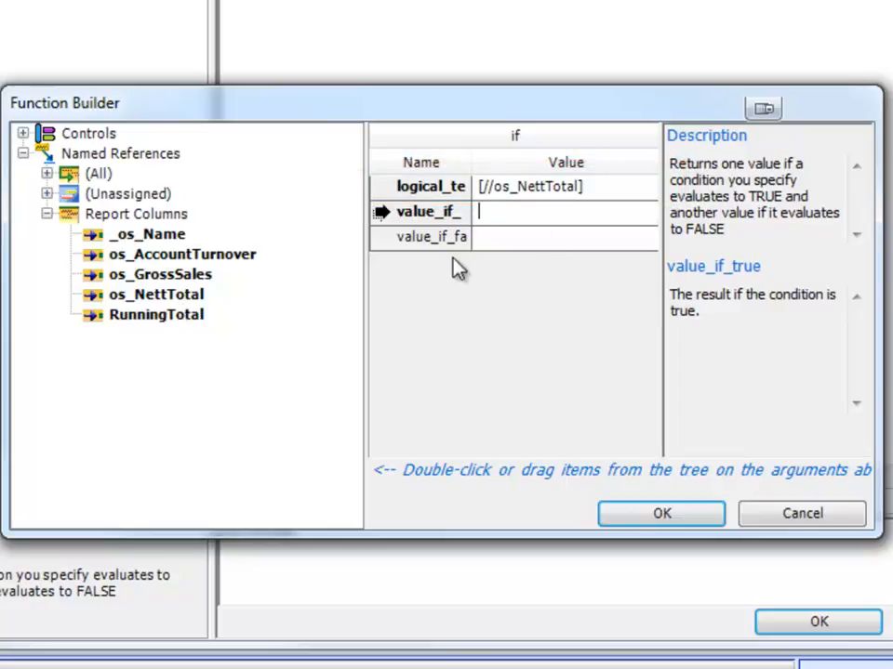
click(622, 187)
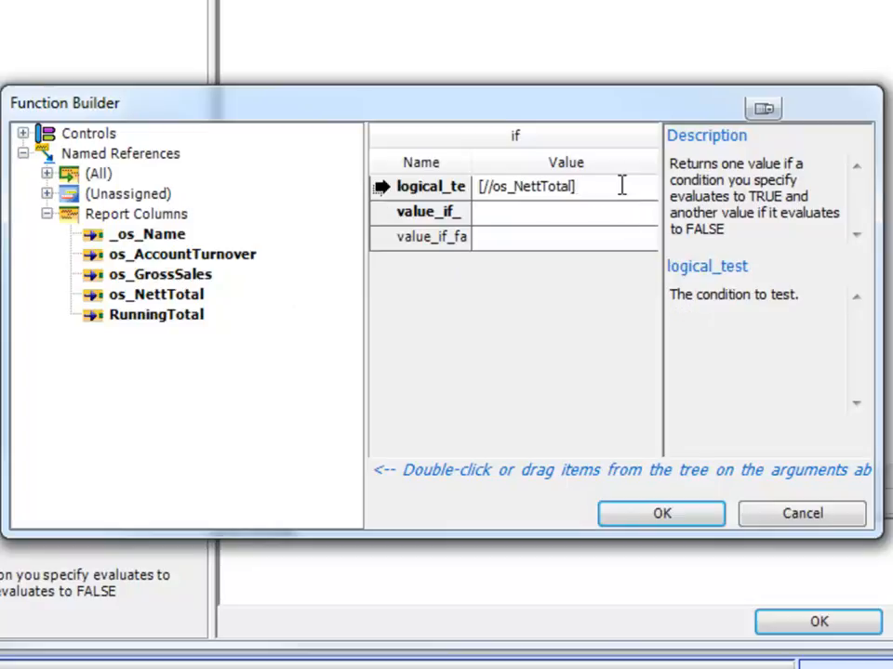
text(> 0)
click(545, 215)
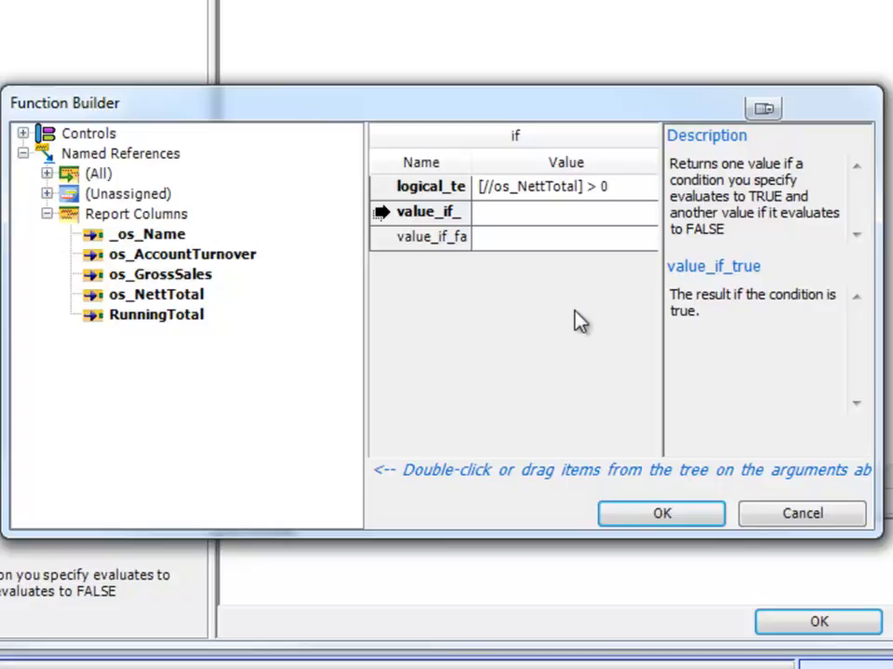
text(1)
click(514, 240)
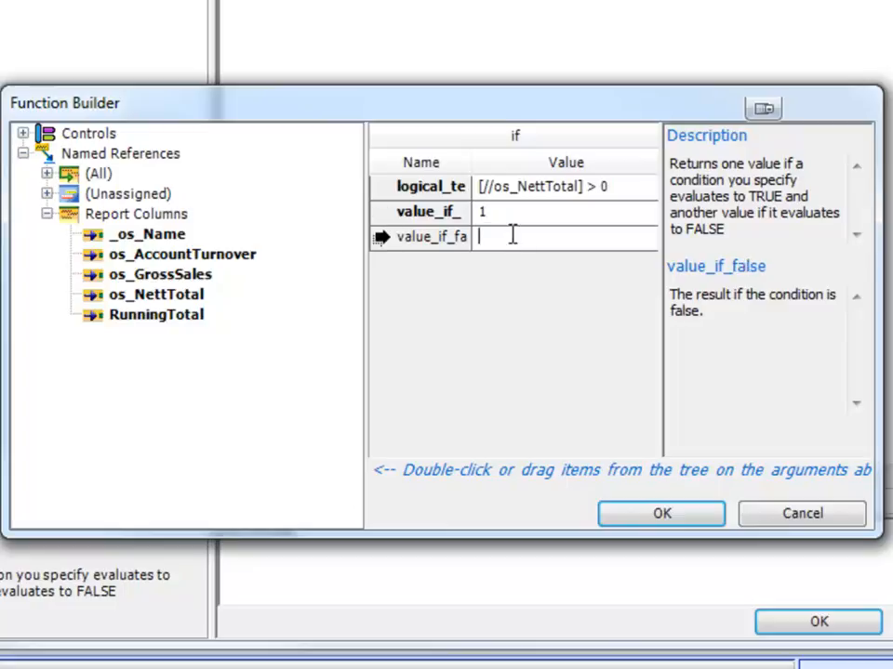
text(0)
click(643, 515)
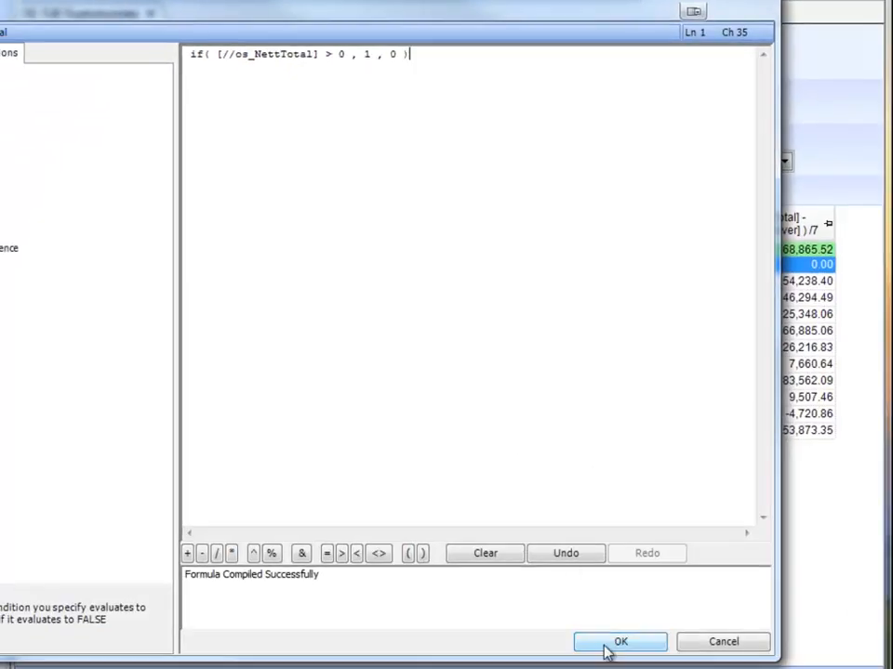
Step: Accept the if formula, save the Account Turnover view and apply it to the report
click(605, 647)
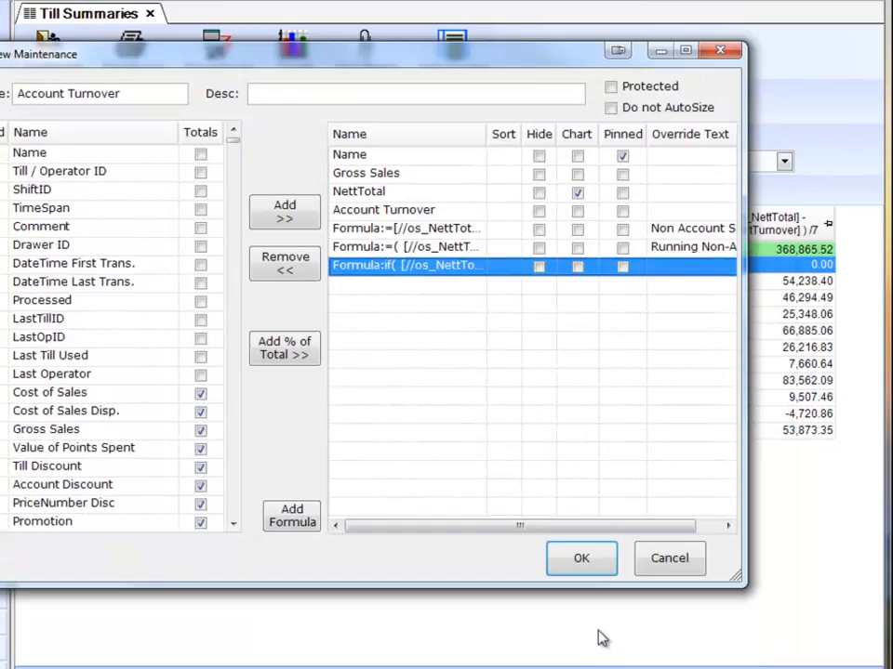
click(595, 569)
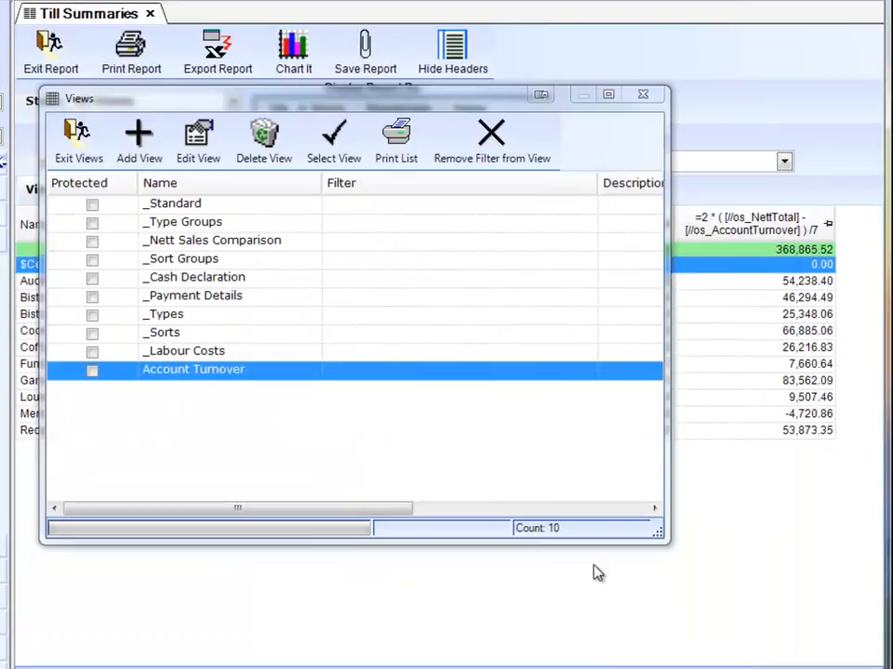
double_click(191, 372)
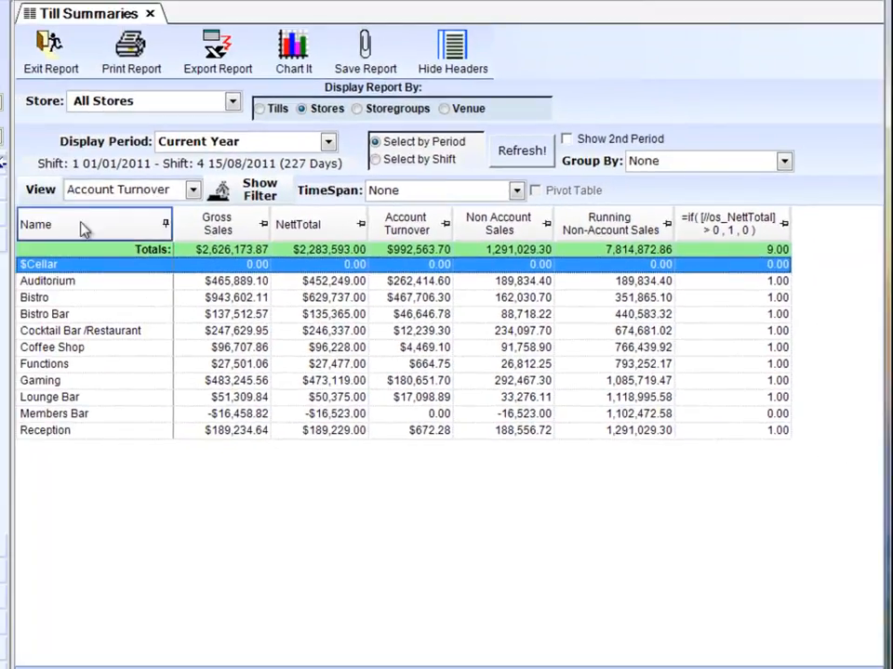
Step: Reopen the third formula column of the Account Turnover view and insert [//os_AccountTurnover] > before [//os_NettTotal] in its condition
click(0, 152)
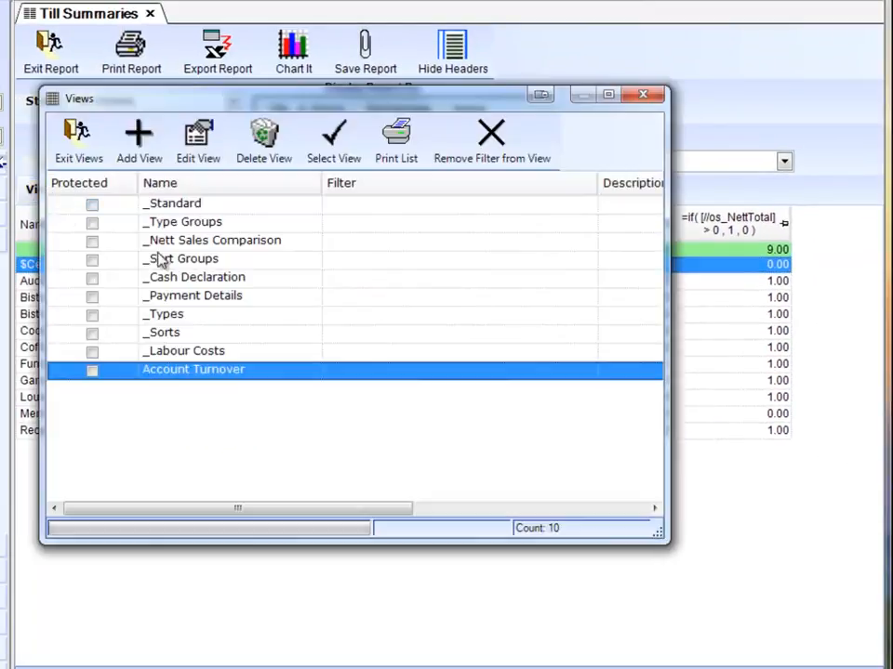
click(198, 139)
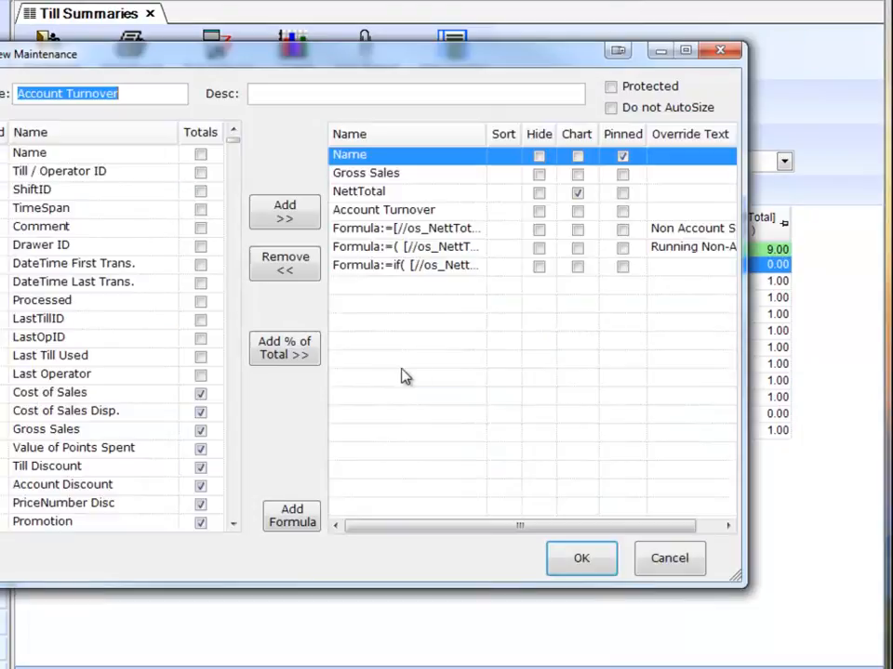
click(412, 270)
double_click(412, 270)
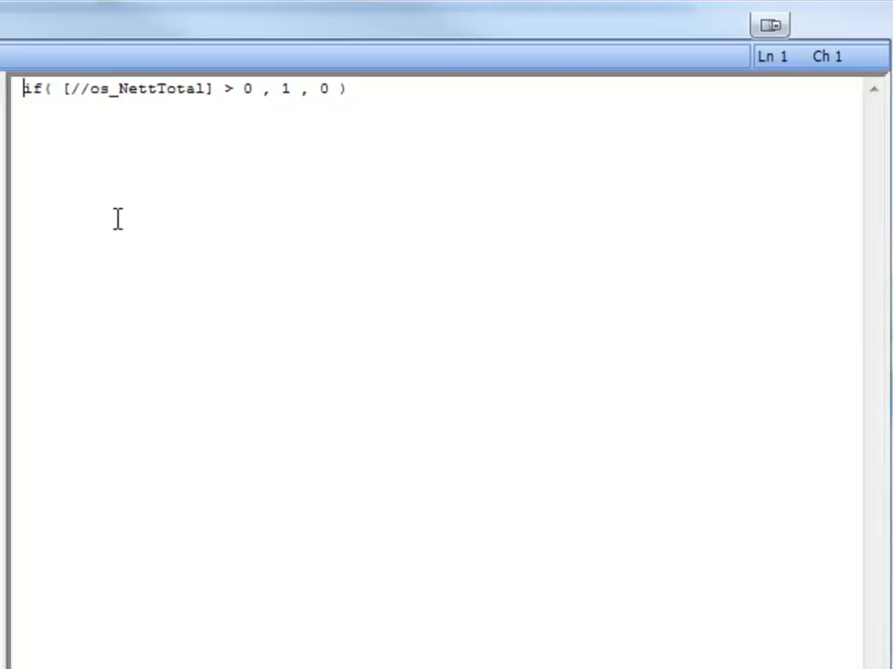
click(54, 90)
text([//os_AccountTurnover])
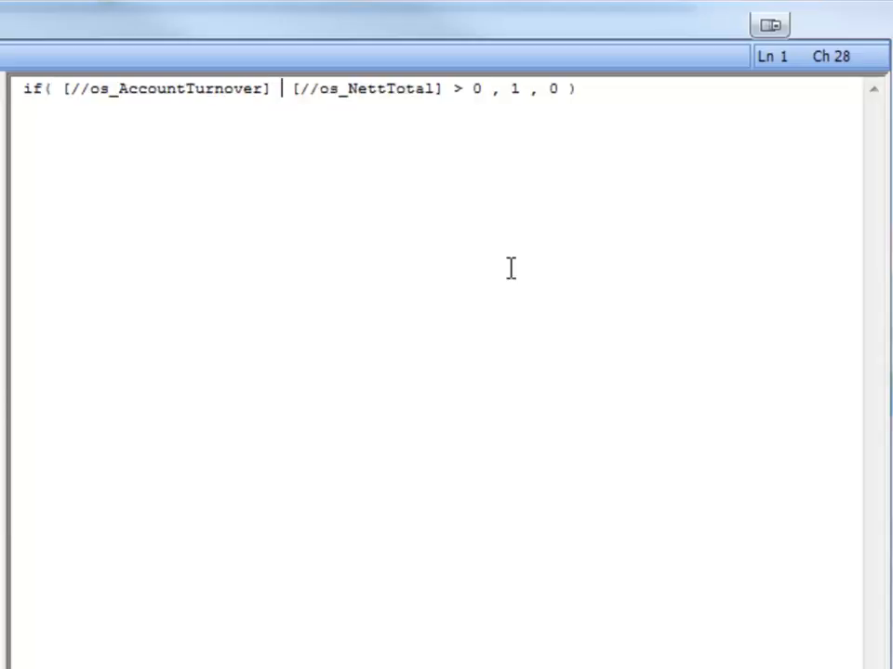
text(-)
key(Left)
text(>)
key(Delete)
key(Right)
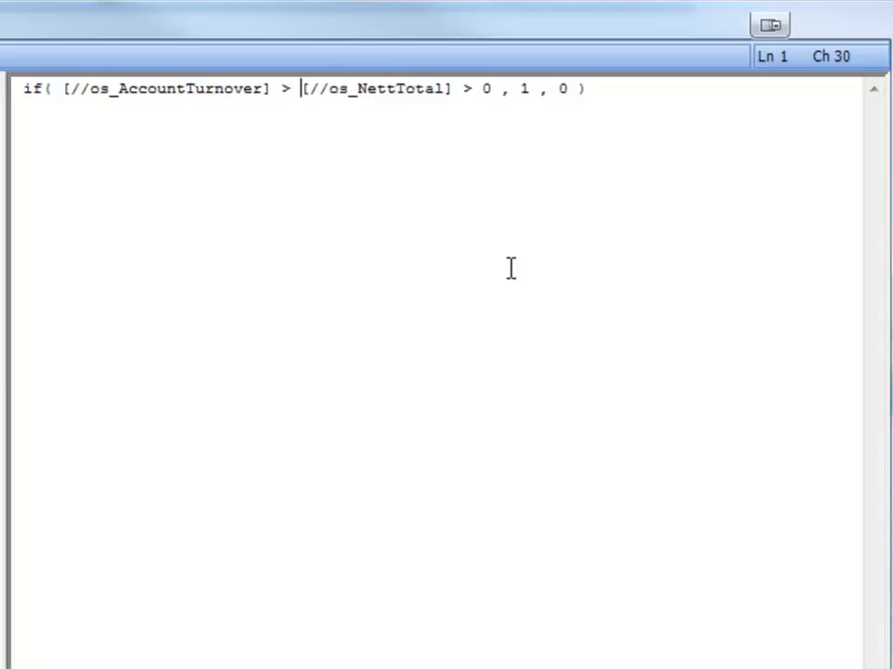
Step: Make the condition's compared value ([//os_NettTotal] - [//os_AccountTurnover] ) and remove the > 0 comparison behind it
text(()
key(Right)
key(Right)
key(Right)
key(Right)
key(Right)
key(Right)
key(Right)
key(Right)
key(Right)
key(Right)
key(Right)
key(Right)
key(Right)
key(Right)
key(Right)
key(Right)
key(Right)
key(Left)
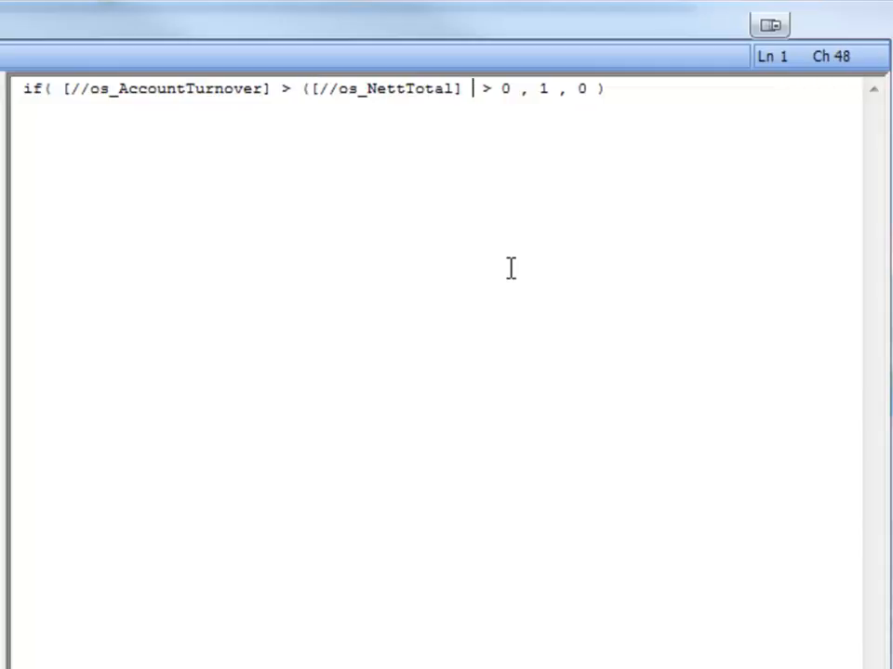
text(-)
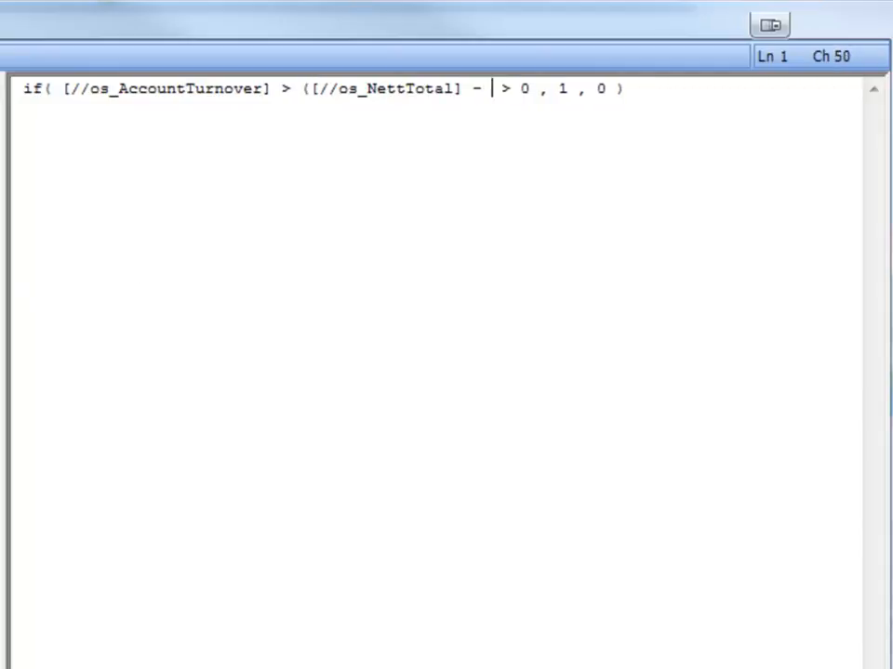
double_click(1, 283)
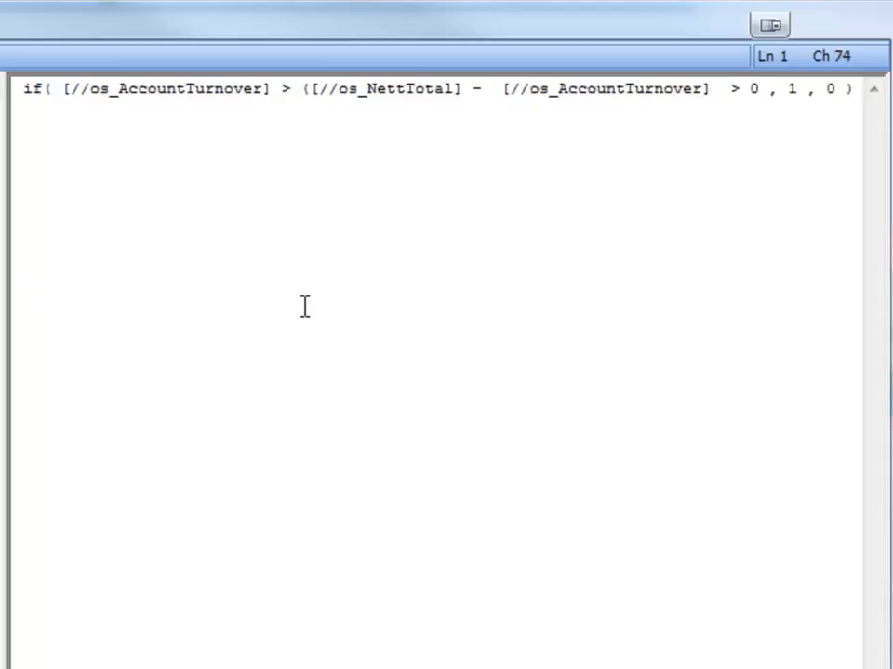
text())
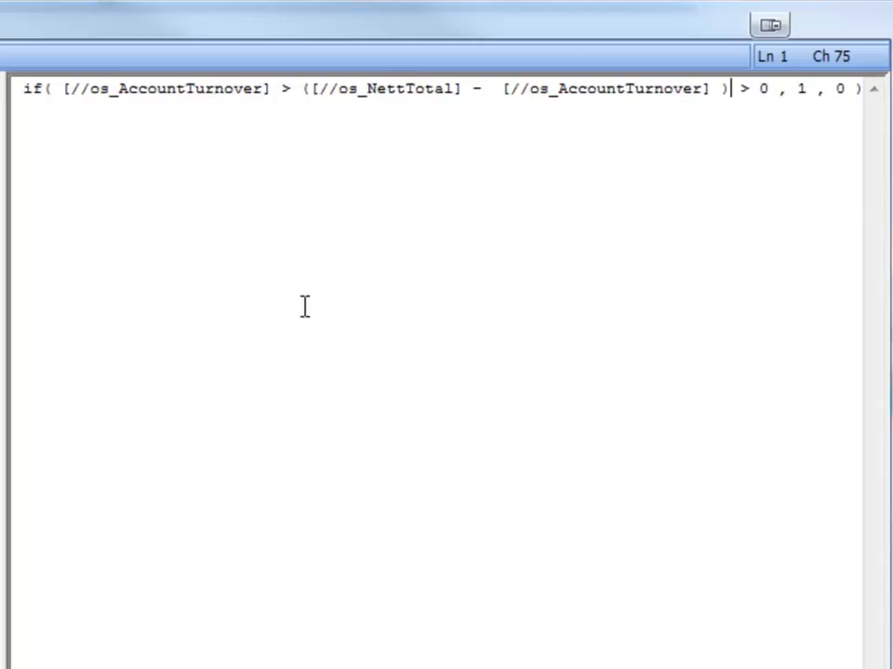
key(Delete)
key(Delete)
key(Delete)
key(Delete)
Step: Replace the if function's true result with [//os_NettTotal] and accept the formula
double_click(763, 90)
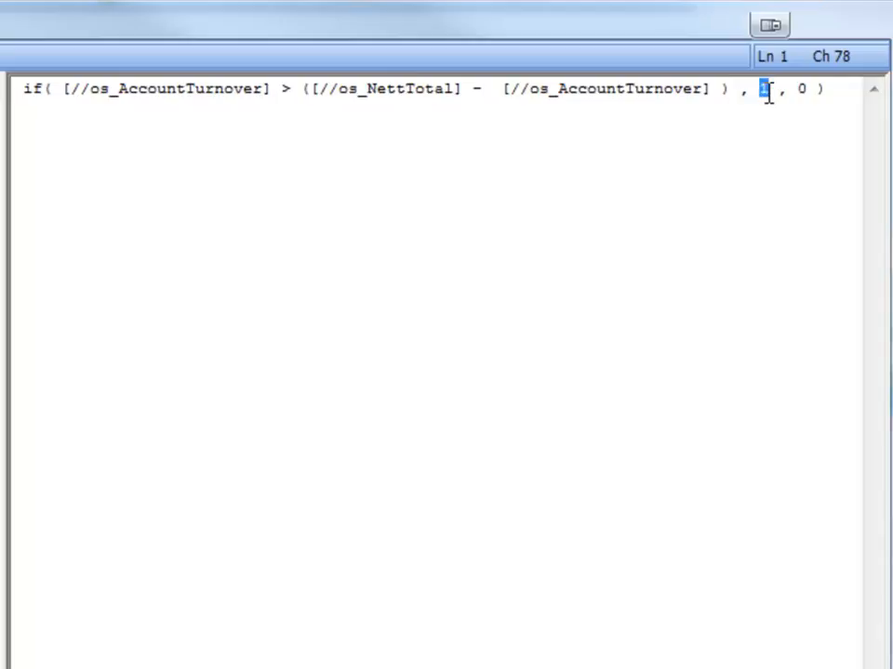
key(Delete)
text([//os_NettTotal])
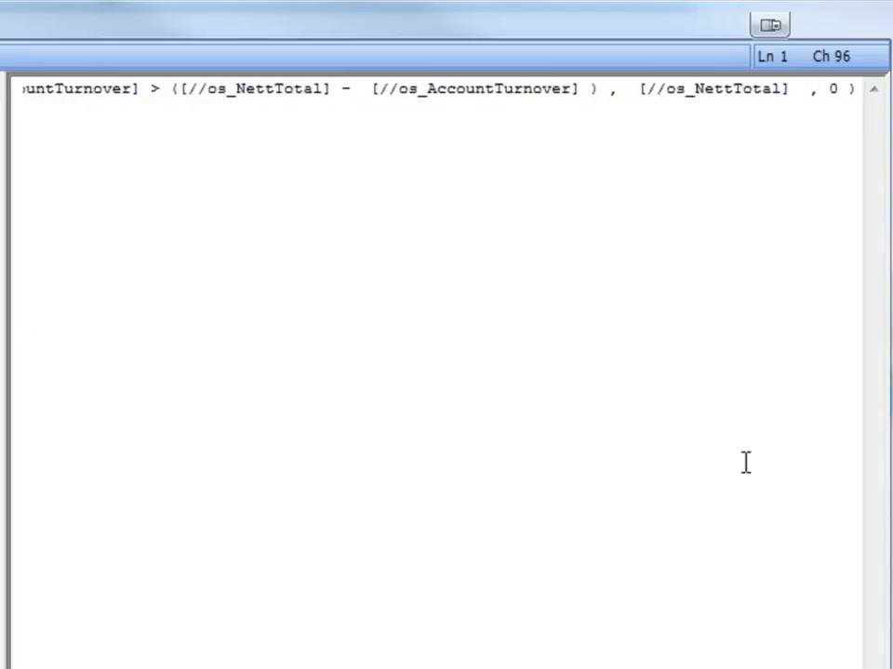
click(629, 645)
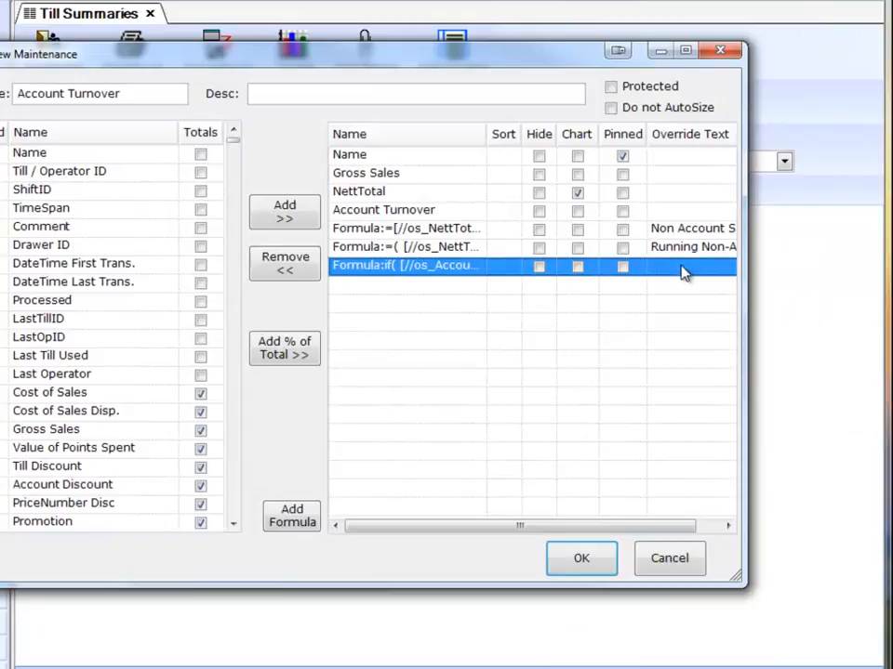
Step: Set the third formula column's override text to "Nett if Acc is high" and reapply the Account Turnover view
click(680, 267)
text(Nett )
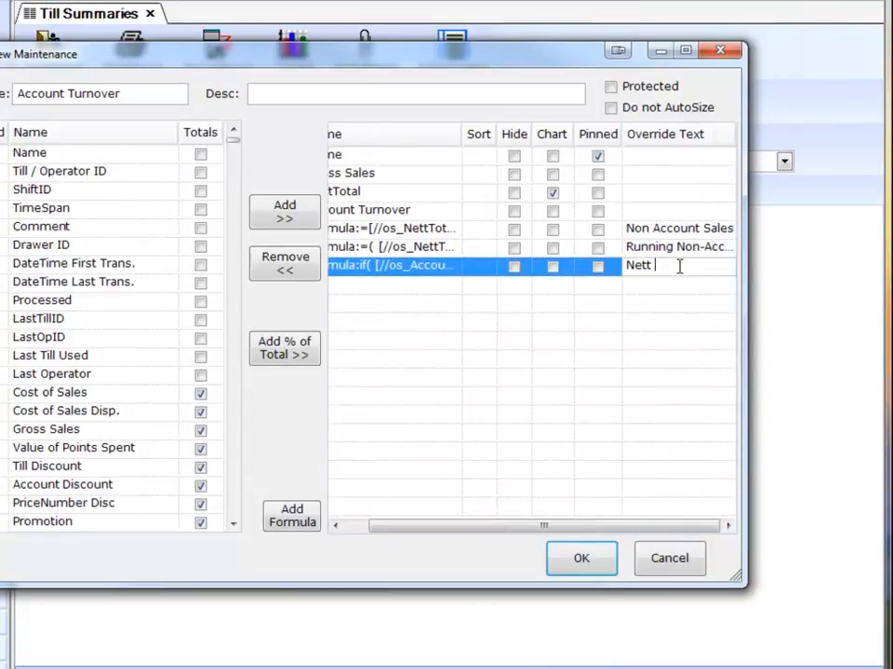
text(if Acc is high)
click(578, 560)
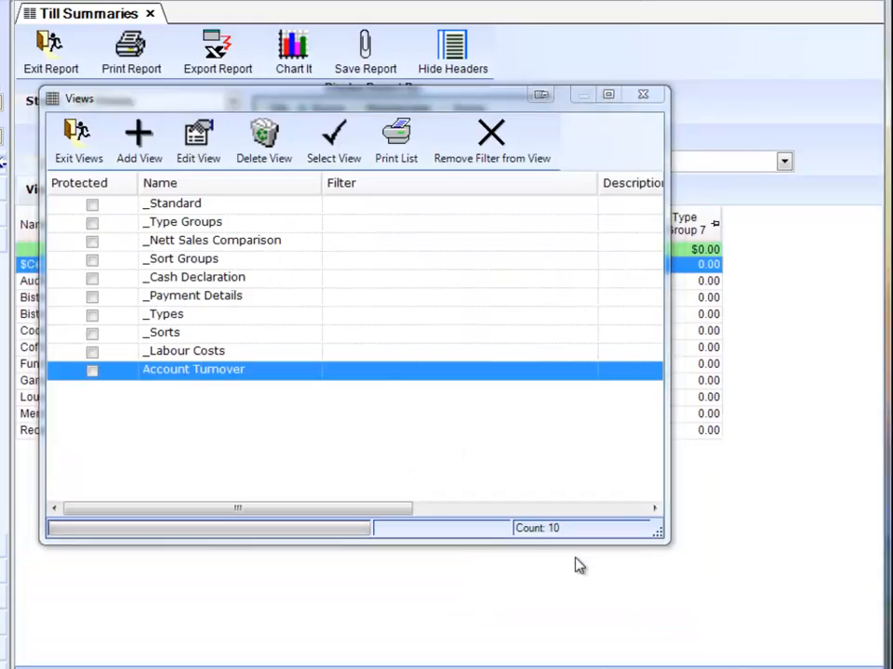
double_click(226, 370)
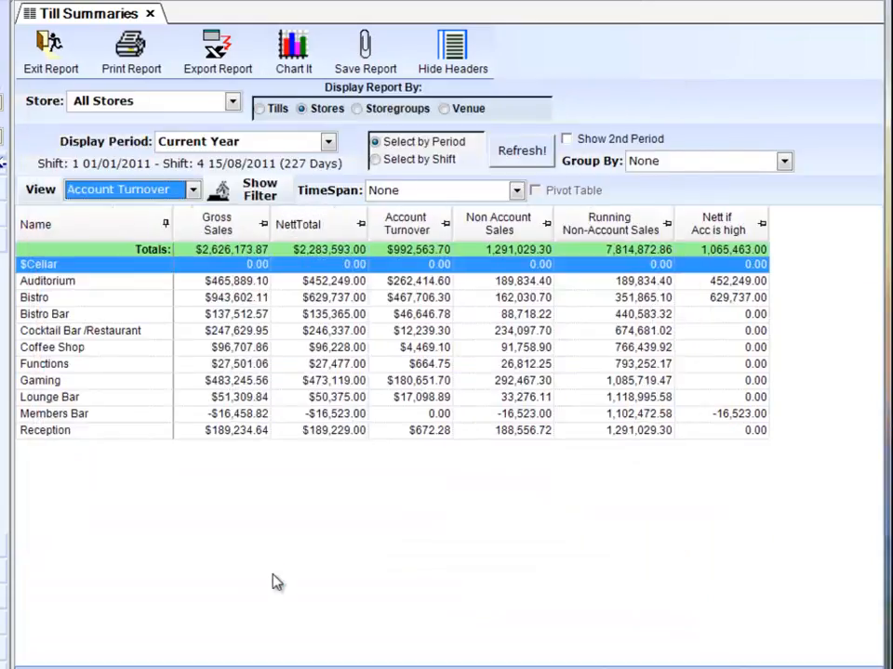